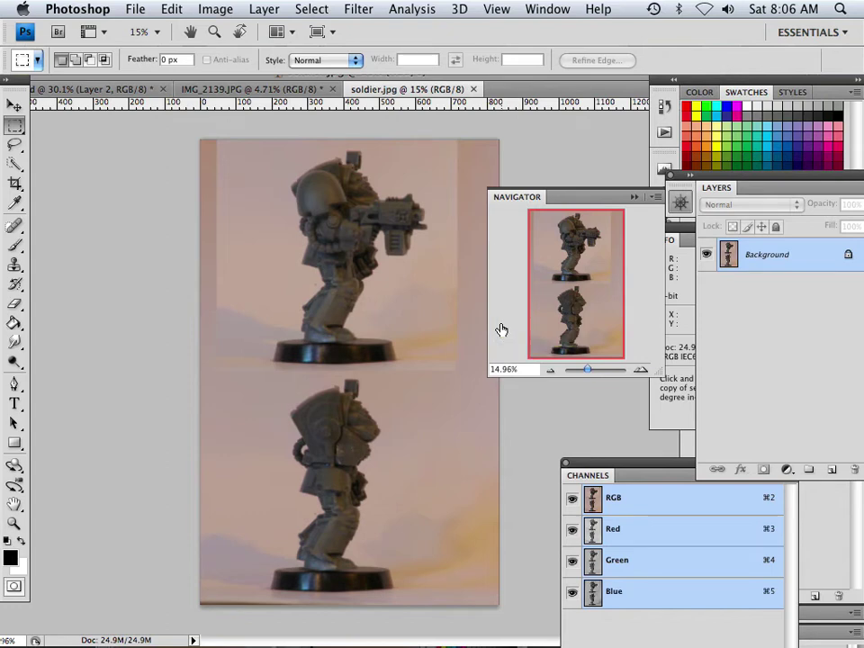
# - Load the houseoftutorials.net Zfleamarket Gallery page in Firefox from the address bar suggestions
pyautogui.moveTo(521, 635)
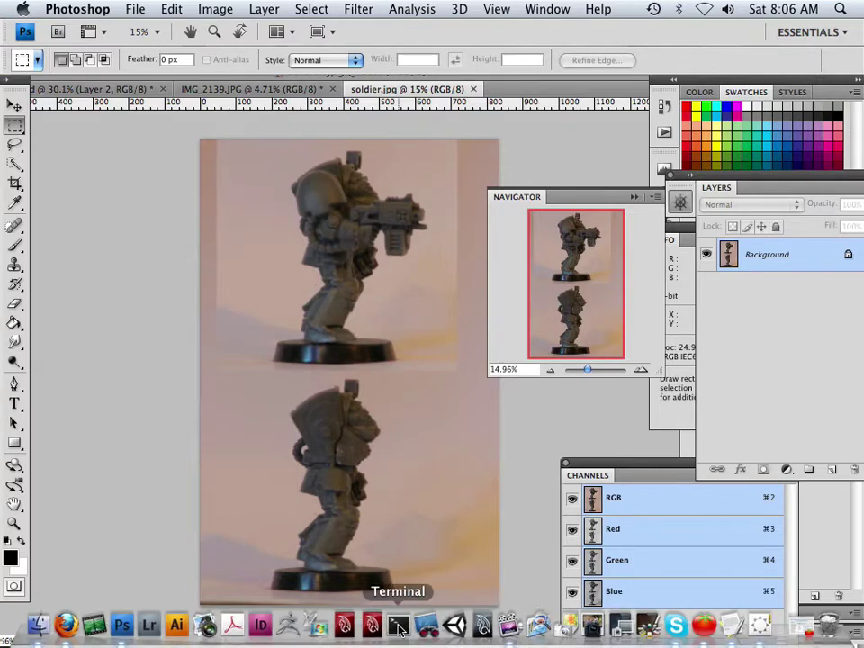
pyautogui.click(79, 631)
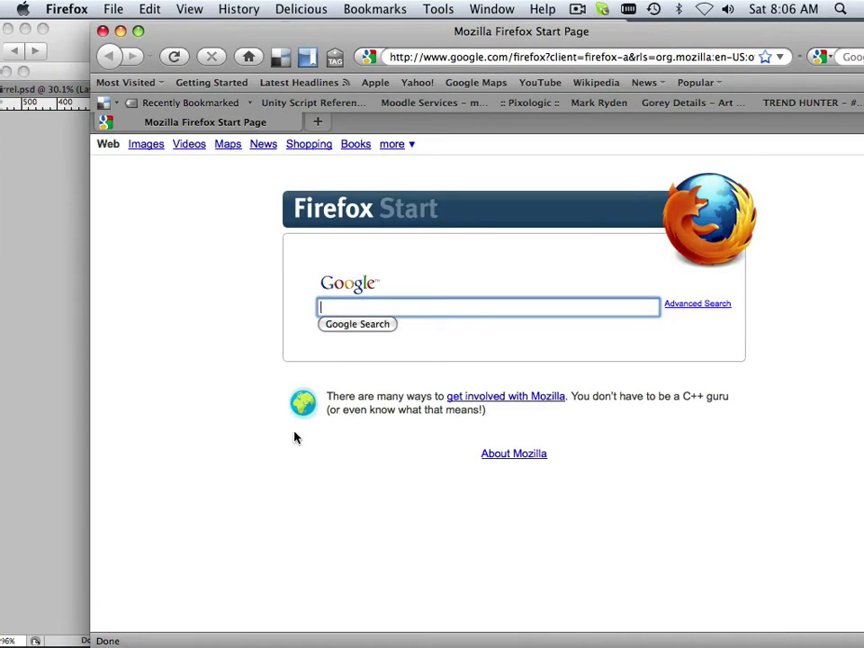
pyautogui.click(456, 57)
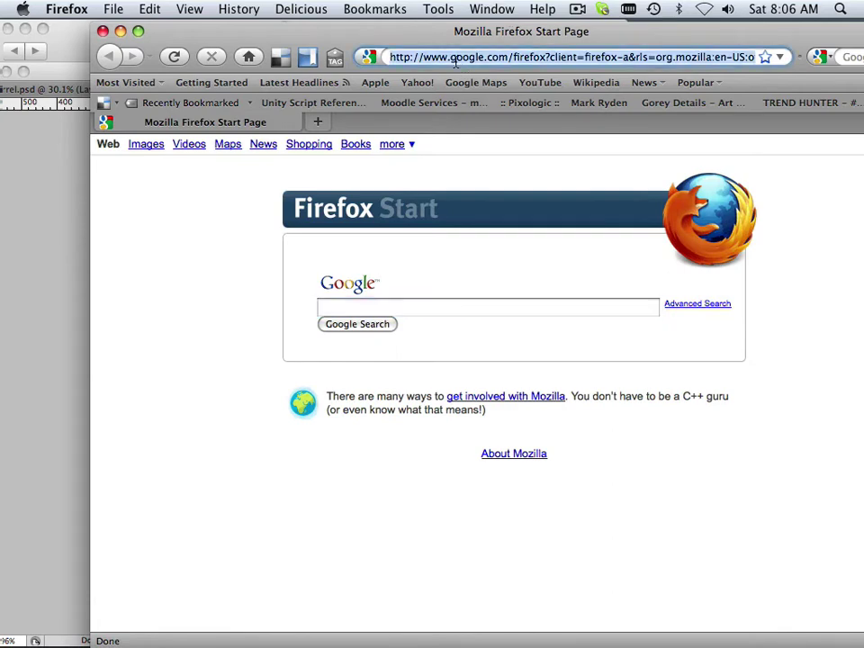
pyautogui.write('www.')
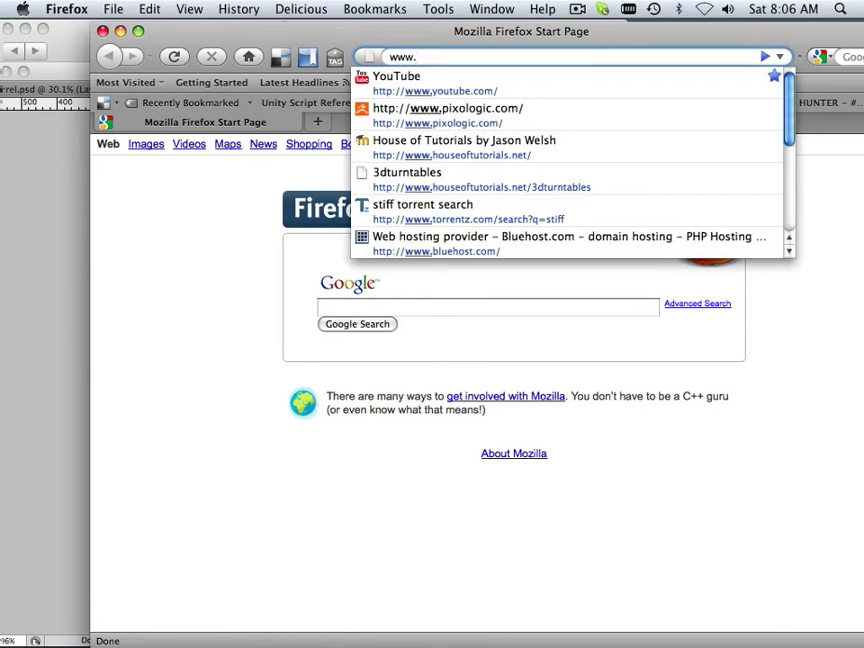
pyautogui.press('Down')
pyautogui.press('Down')
pyautogui.press('Down')
pyautogui.press('Down')
pyautogui.press('Down')
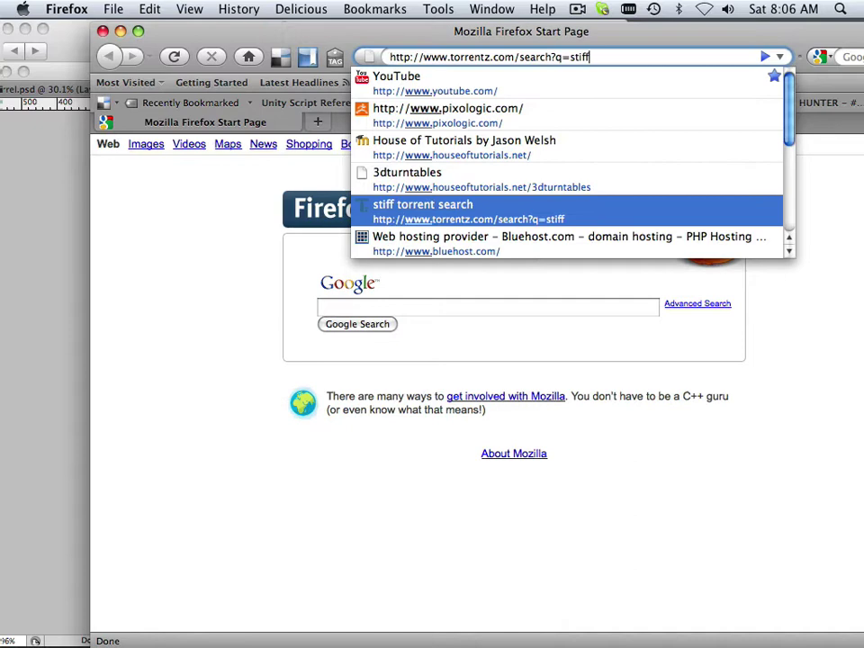
pyautogui.press('Up')
pyautogui.press('Up')
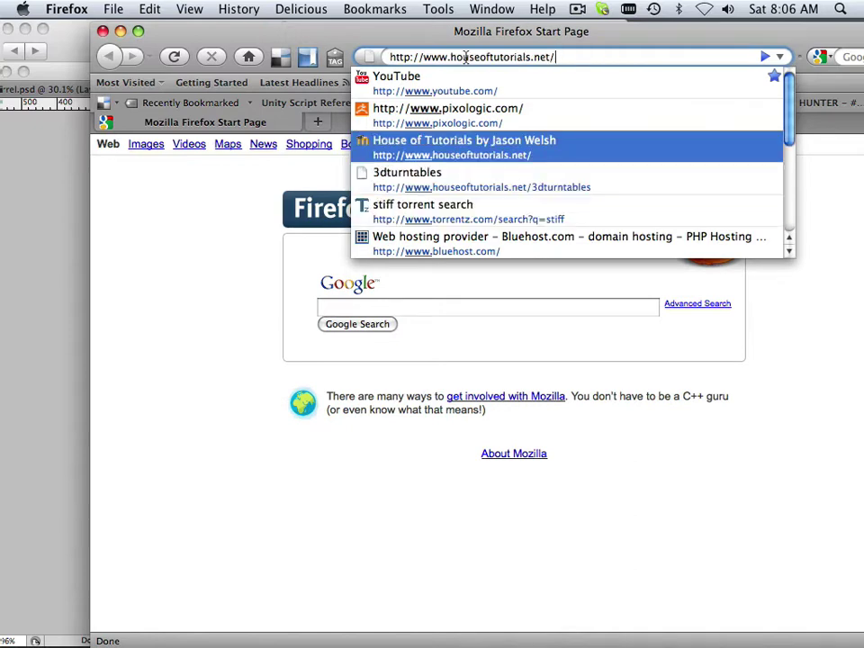
pyautogui.write('Zfl')
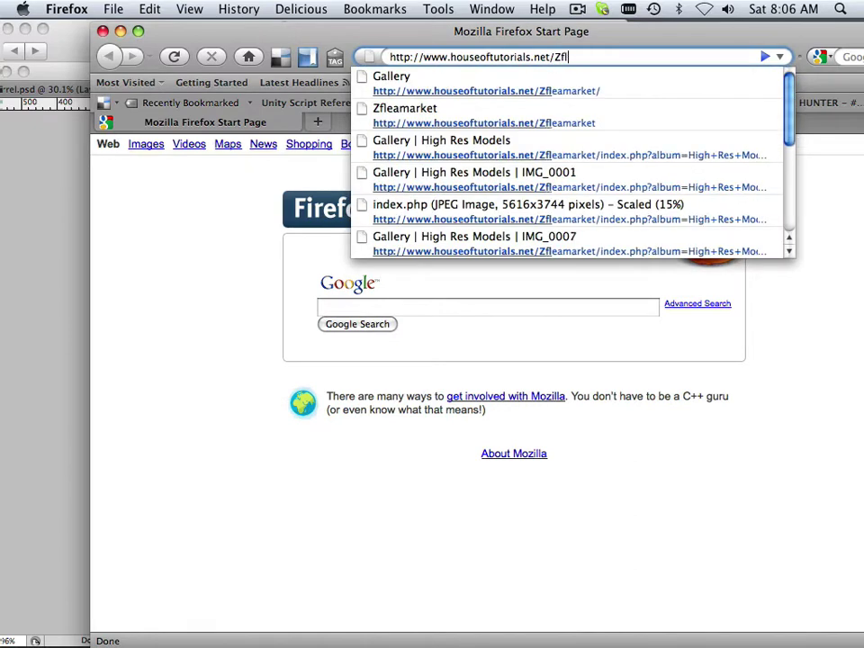
pyautogui.press('Down')
pyautogui.press('Return')
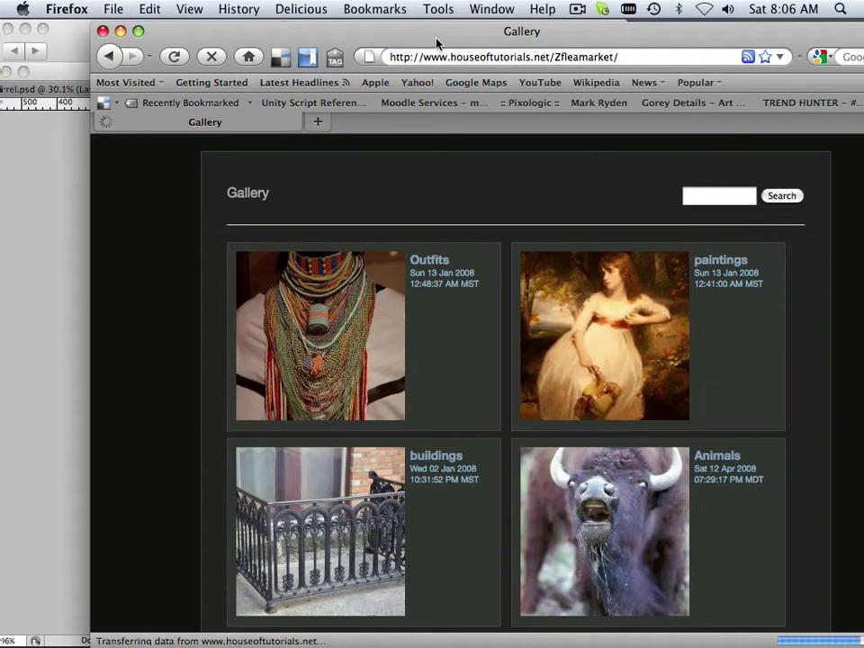
# - Move the browser window left, scroll down, and open the High Res Models album
pyautogui.moveTo(427, 37); pyautogui.dragTo(342, 31)
pyautogui.scroll(-10, 498, 353)
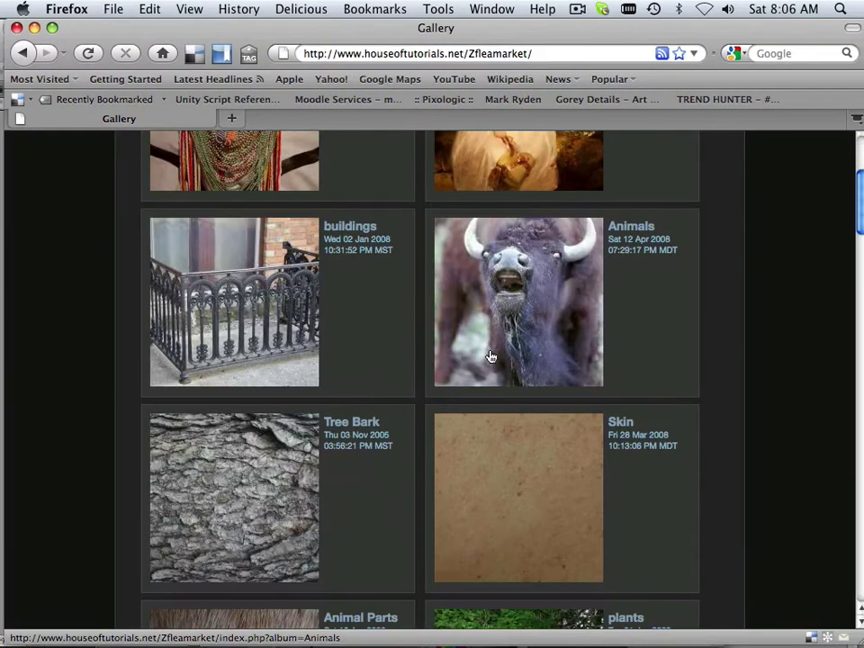
pyautogui.scroll(-20, 491, 354)
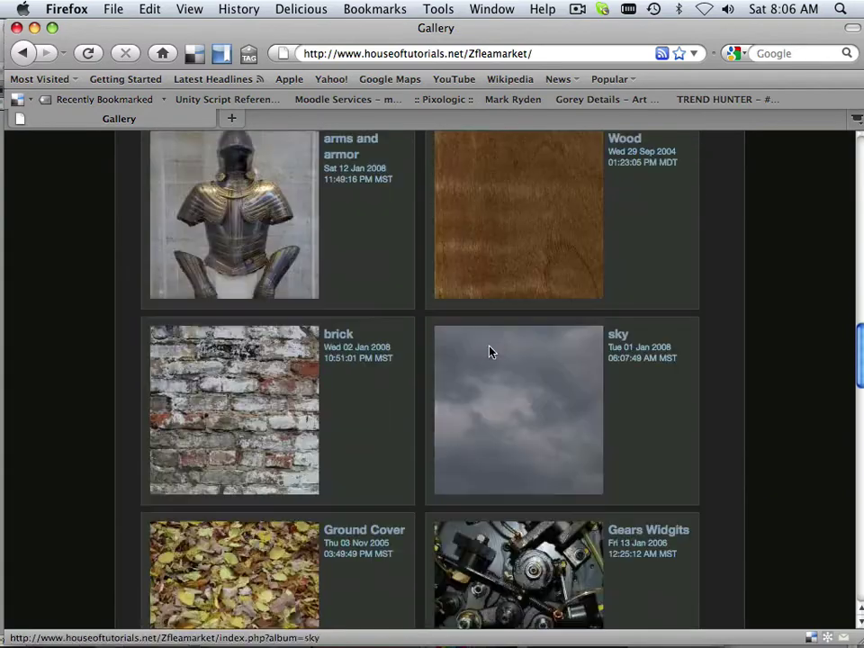
pyautogui.scroll(-10, 489, 353)
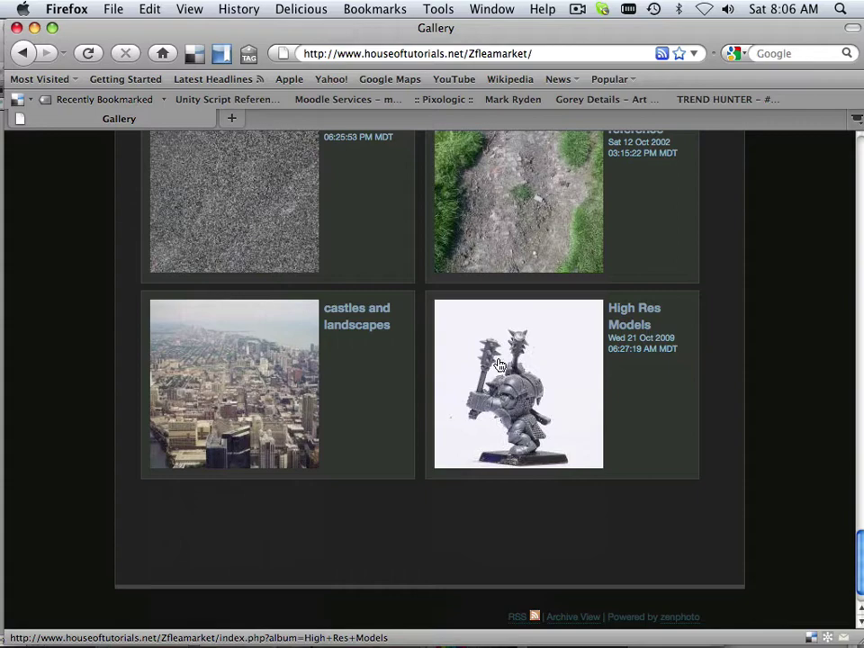
pyautogui.click(505, 368)
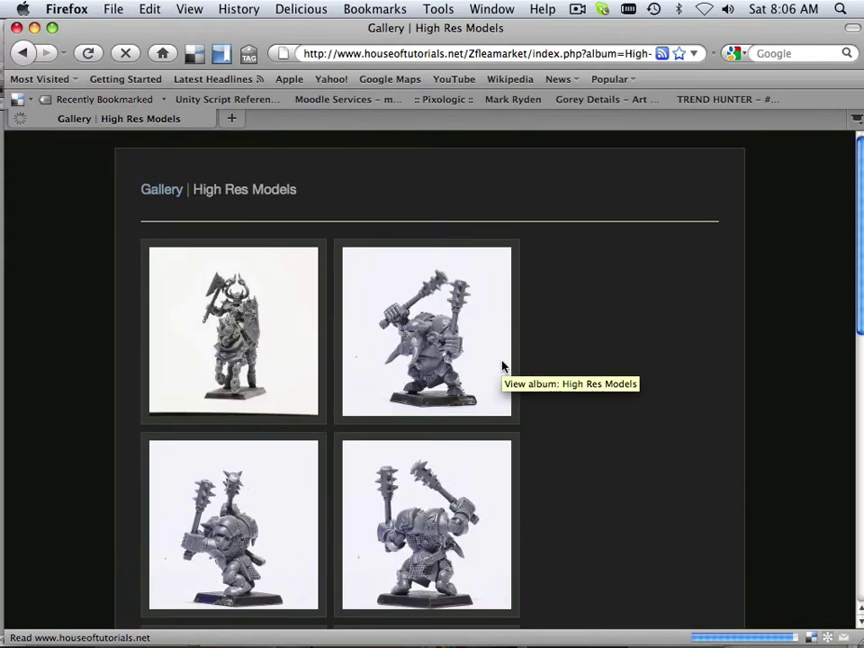
# - Open the soldier thumbnail's image page from the High Res Models album
pyautogui.scroll(-5, 504, 367)
pyautogui.scroll(6, 504, 367)
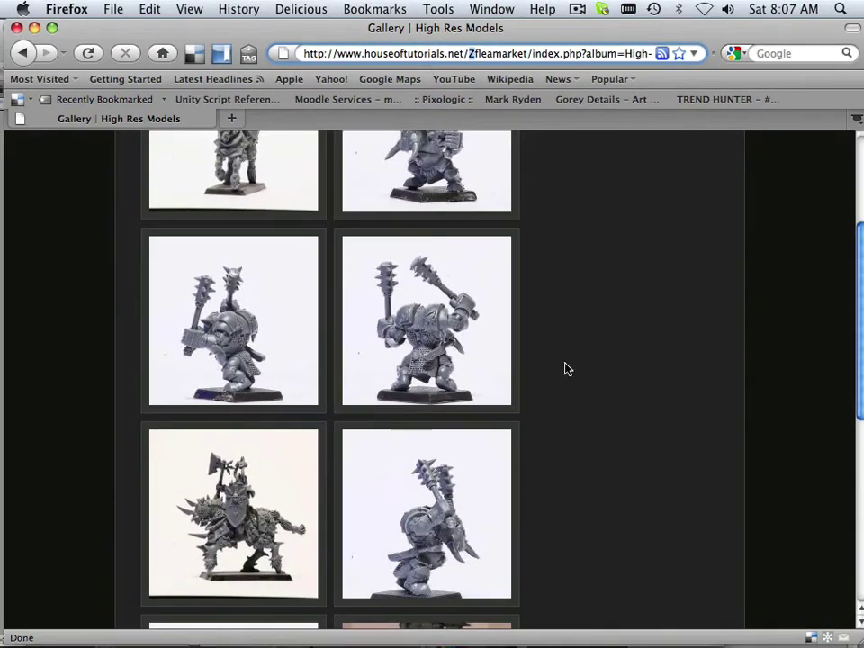
pyautogui.scroll(-8, 587, 430)
pyautogui.scroll(2, 540, 396)
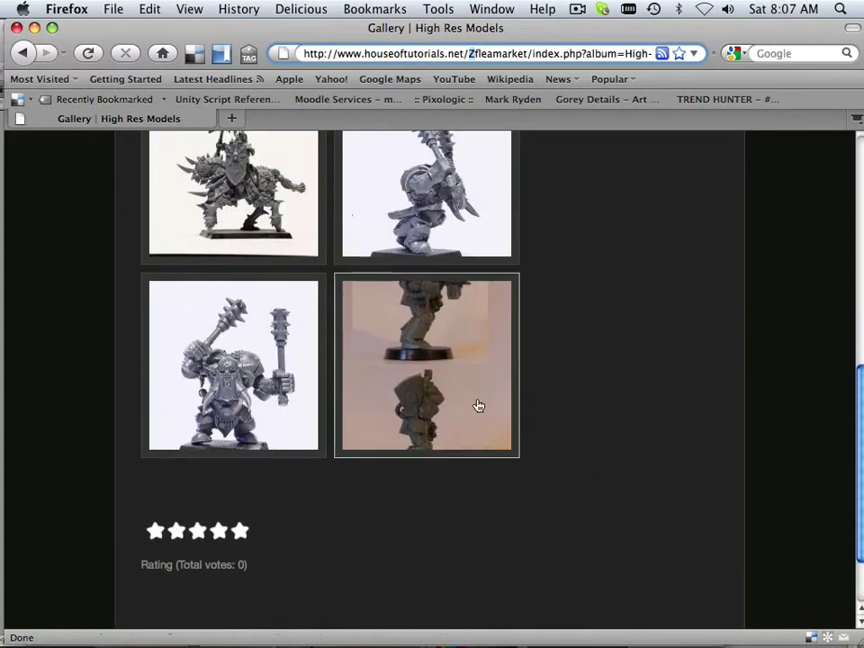
pyautogui.click(455, 406)
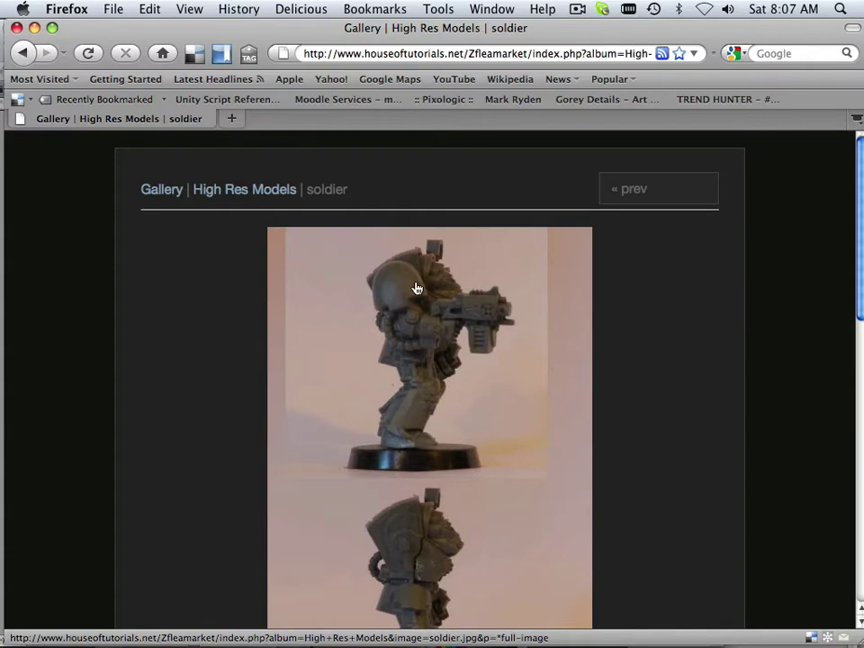
# - Drag the Firefox window down and right to uncover Photoshop's soldier.jpg document
pyautogui.scroll(-4, 781, 339)
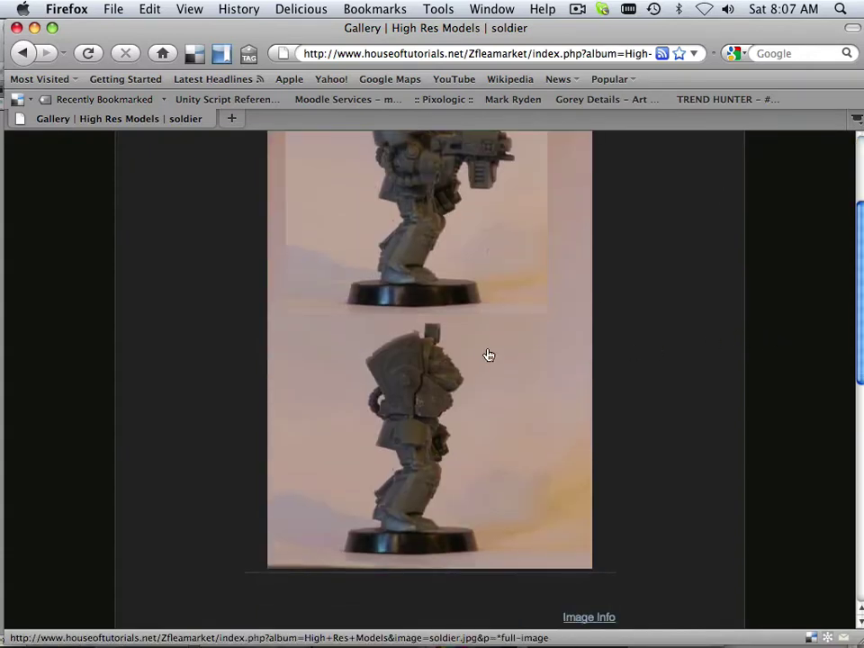
pyautogui.scroll(4, 476, 350)
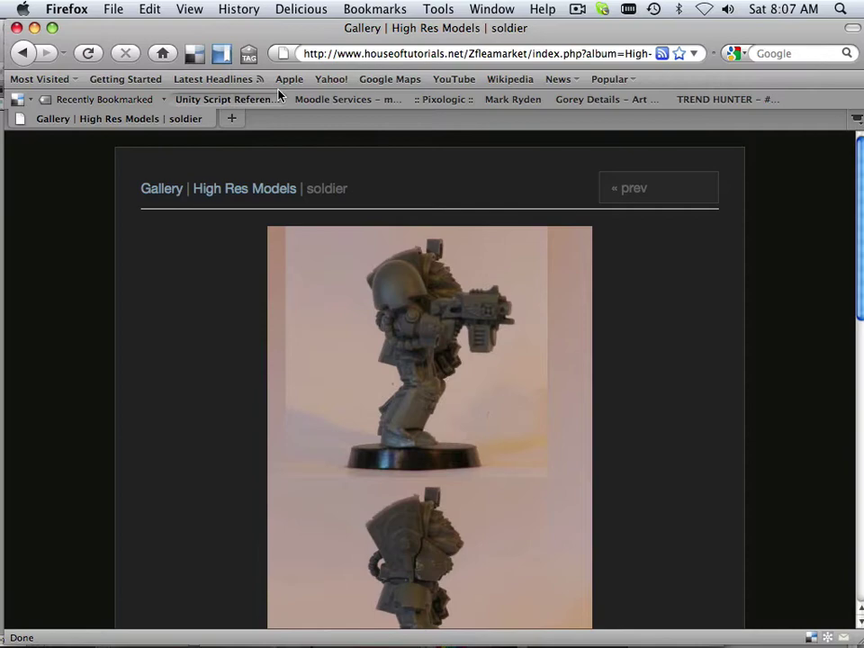
pyautogui.moveTo(276, 34); pyautogui.dragTo(258, 30)
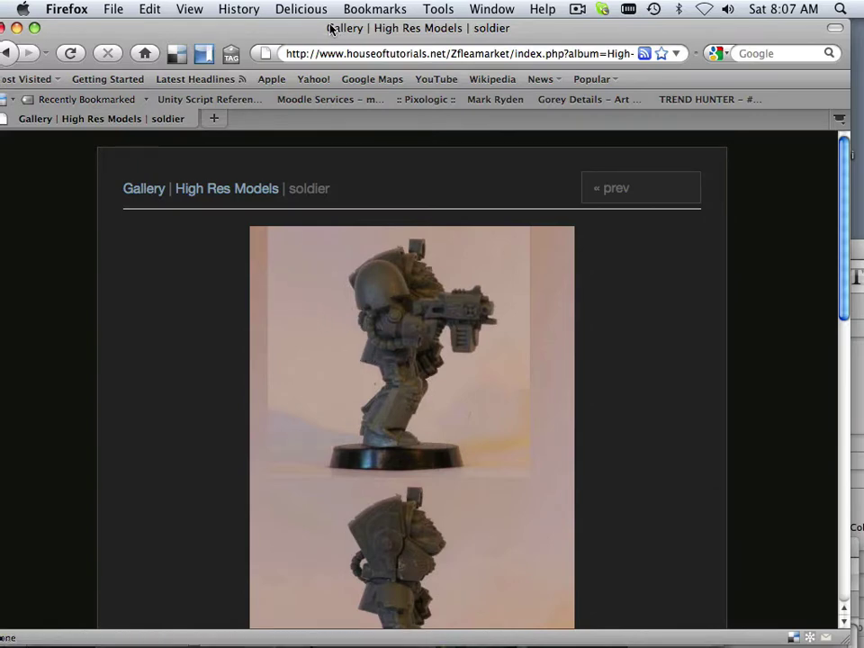
pyautogui.moveTo(319, 34)
pyautogui.mouseDown()
pyautogui.moveTo(433, 286)
pyautogui.moveTo(544, 315)
pyautogui.moveTo(280, 68)
pyautogui.moveTo(347, 40)
pyautogui.moveTo(335, 33)
pyautogui.mouseUp()
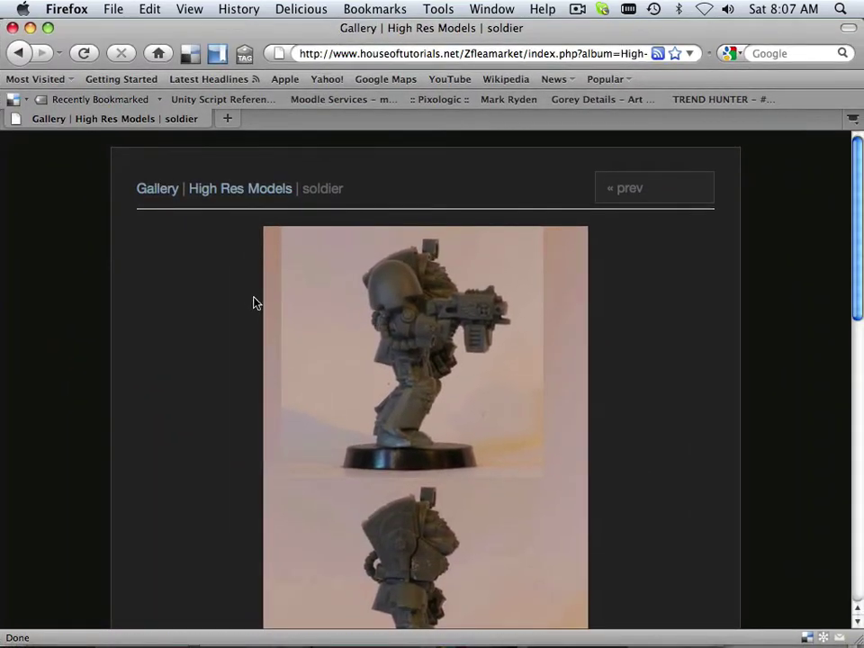
pyautogui.scroll(-3, 351, 339)
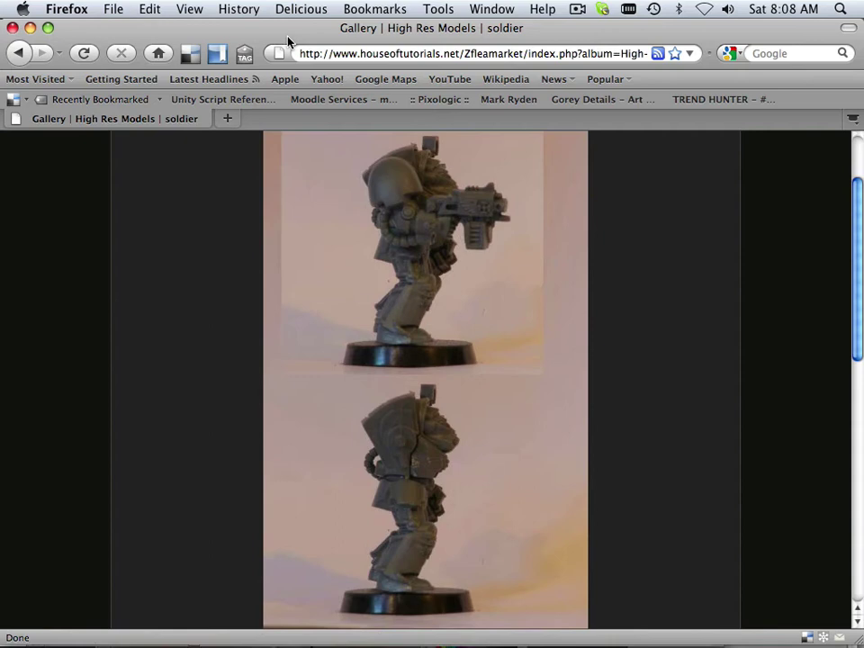
pyautogui.moveTo(287, 36); pyautogui.dragTo(679, 398)
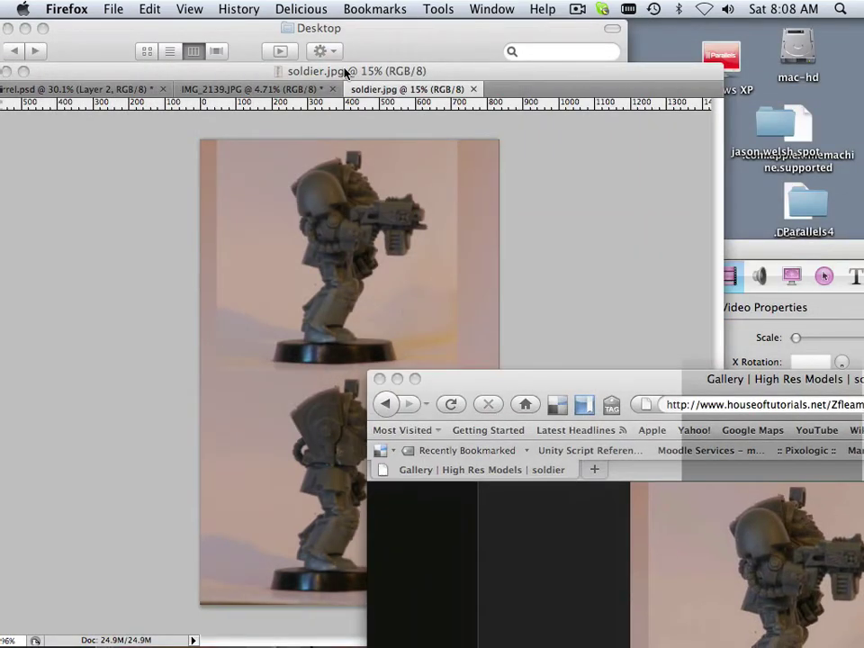
# - Bring Photoshop to the front and float soldier.jpg in its own window
pyautogui.click(403, 68)
pyautogui.moveTo(411, 80); pyautogui.dragTo(371, 81)
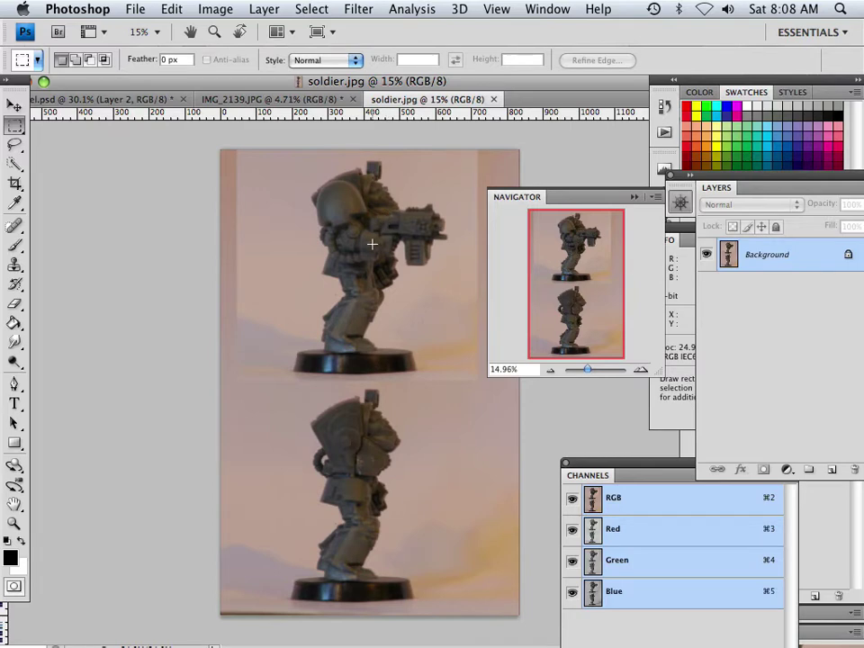
# - Open Levels on soldier.jpg, move the dialog up and right, and arm the black-point eyedropper
pyautogui.click(198, 8)
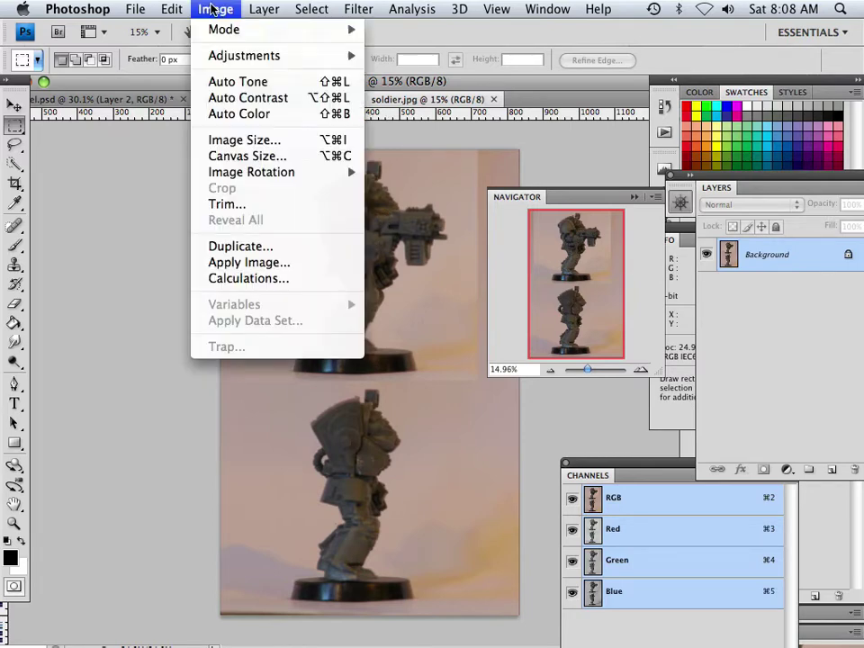
pyautogui.moveTo(219, 56)
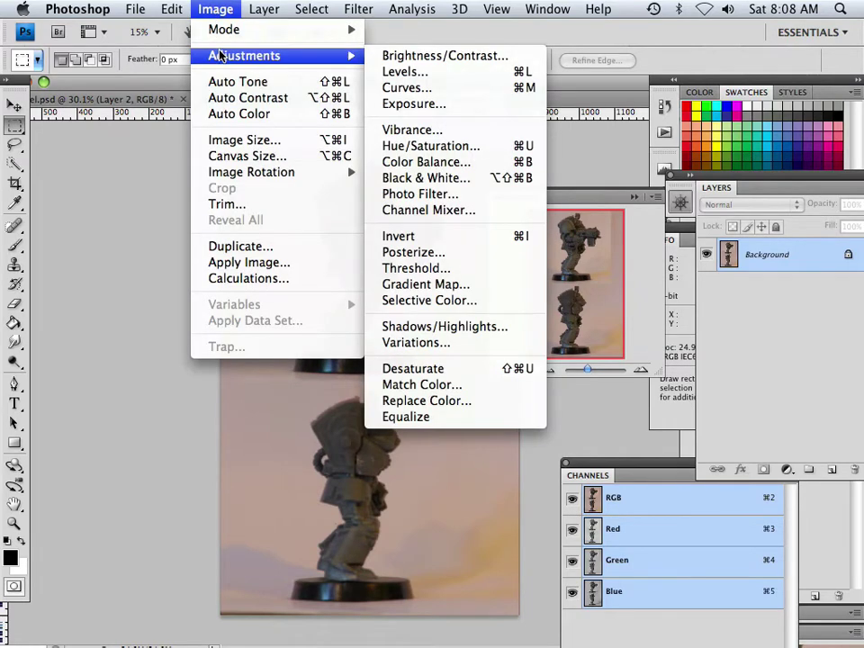
pyautogui.click(394, 72)
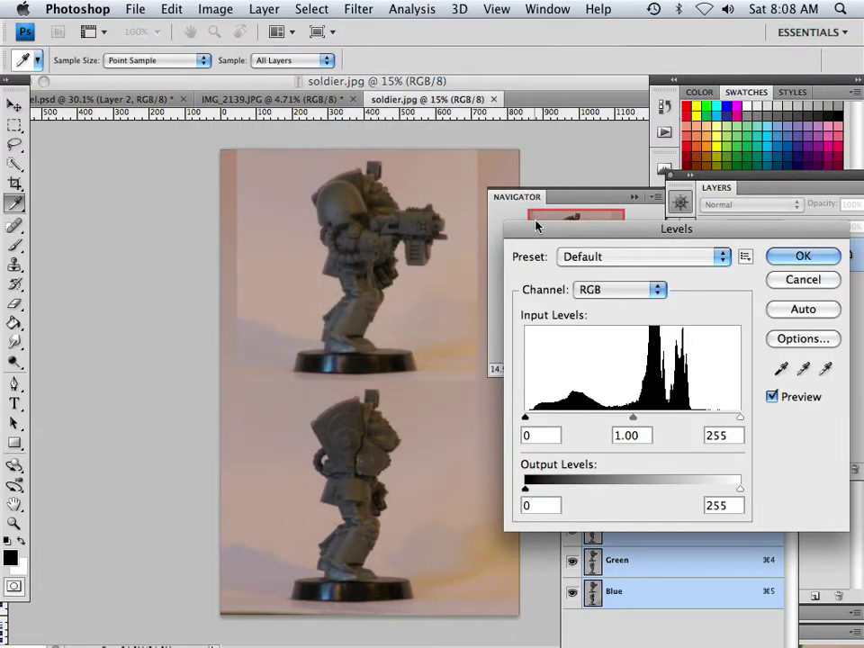
pyautogui.moveTo(540, 227); pyautogui.dragTo(557, 124)
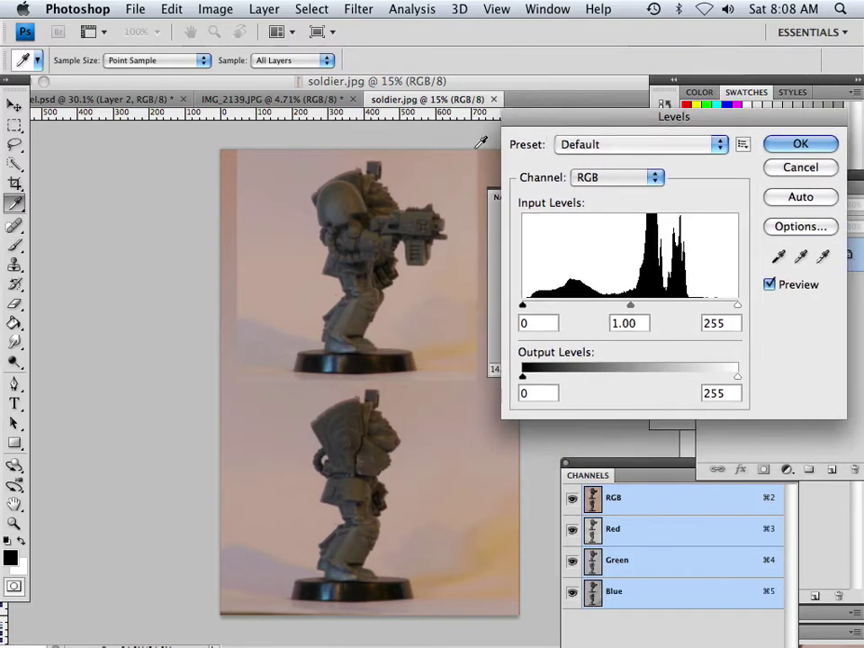
pyautogui.click(779, 257)
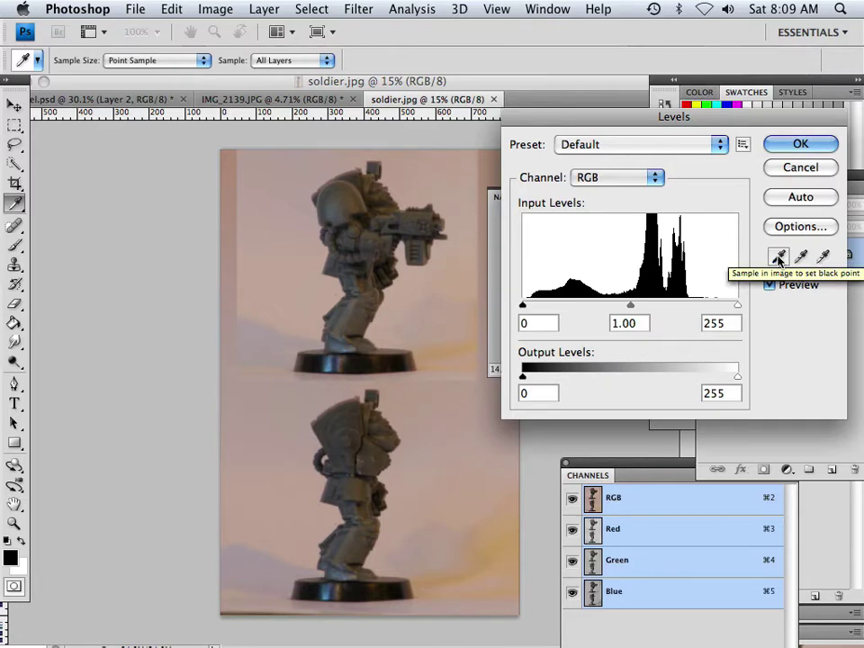
# - Sample the black point from the soldier's base and neutral grey from the gun and shoulder
pyautogui.click(778, 258)
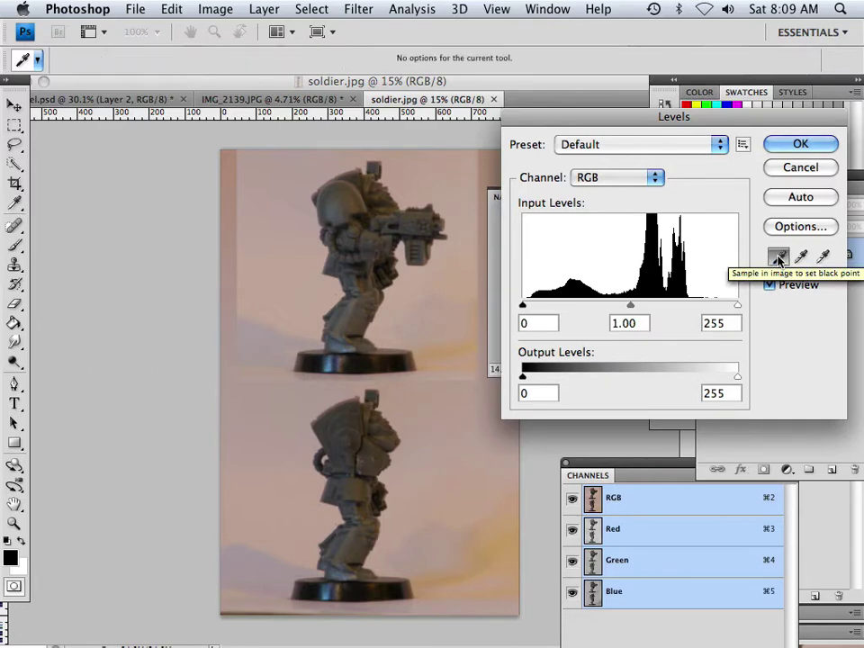
pyautogui.click(405, 354)
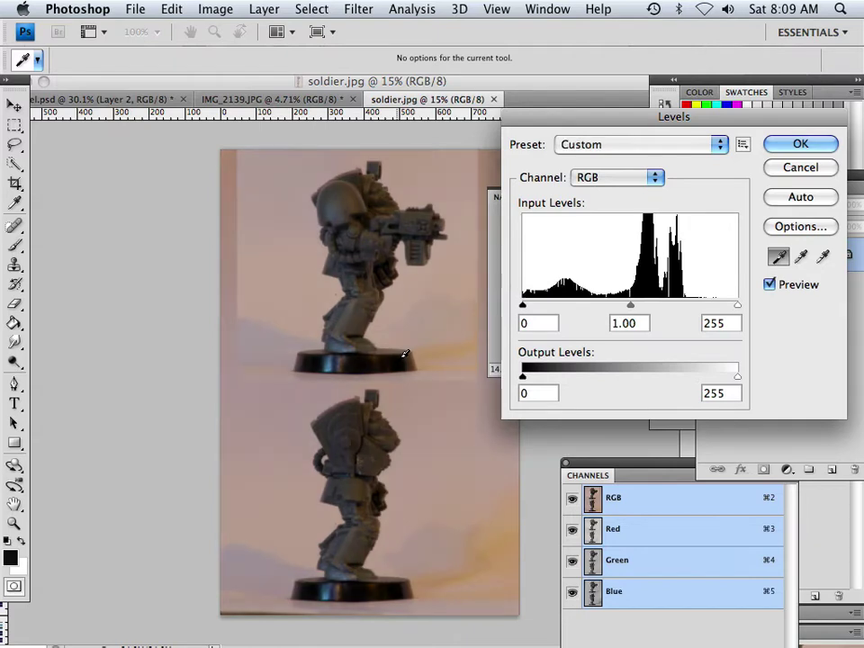
pyautogui.click(800, 258)
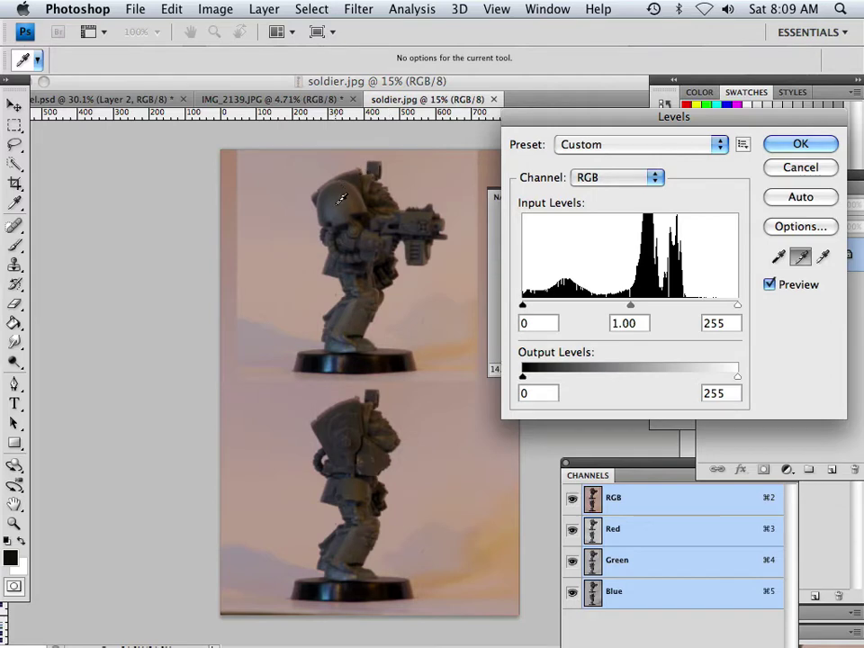
pyautogui.click(422, 210)
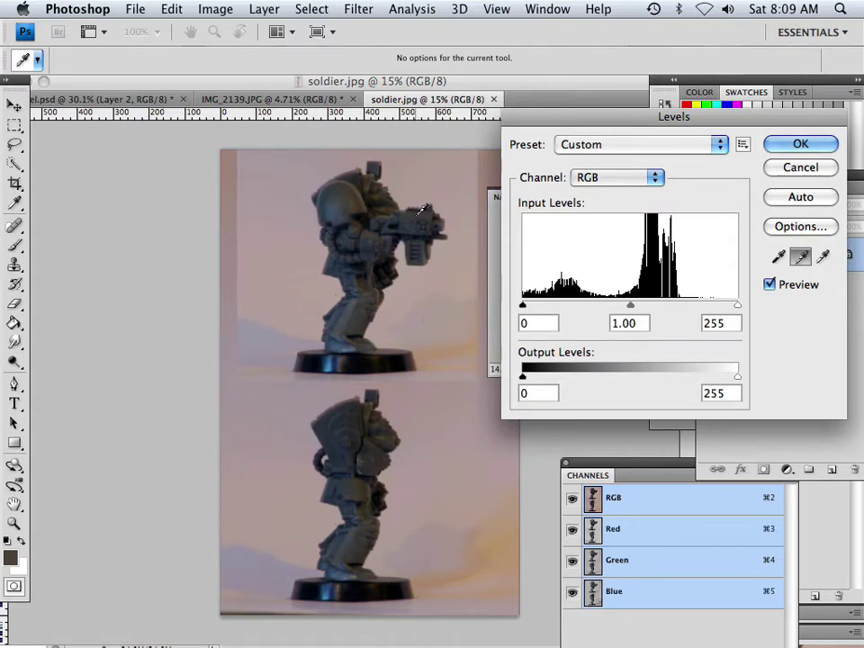
pyautogui.click(344, 201)
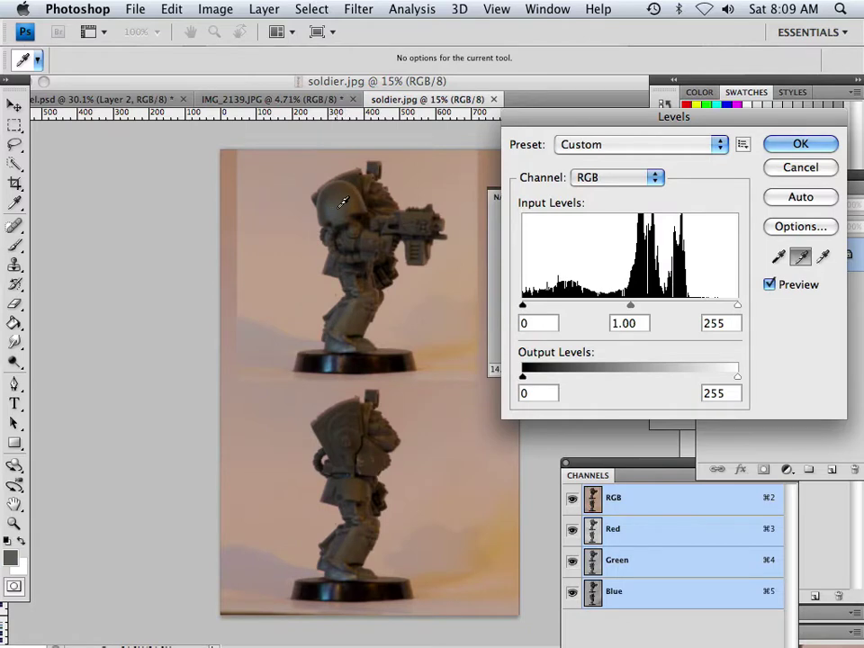
pyautogui.click(417, 209)
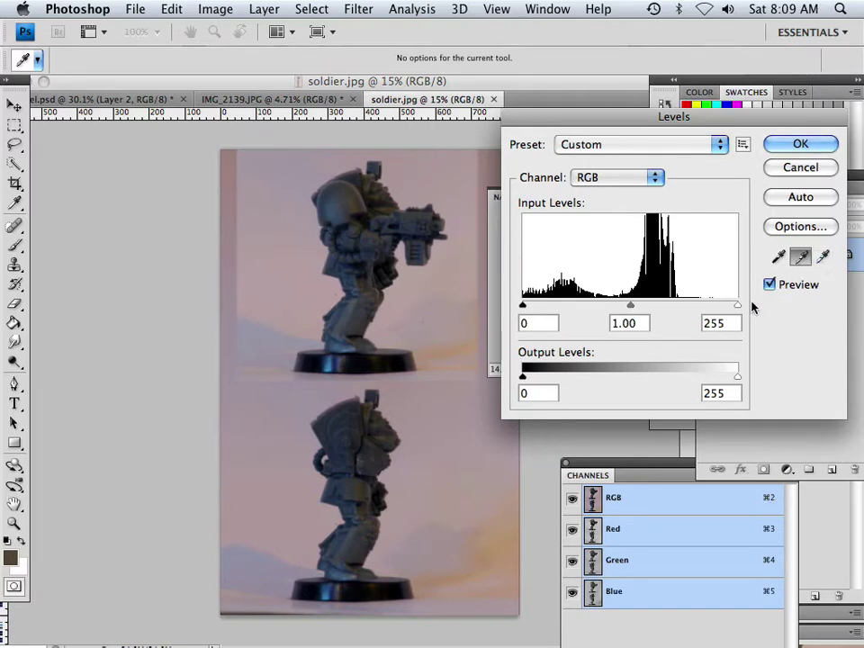
# - Set the Levels black, midtone and white input sliders to 3, 1.19 and 182
pyautogui.moveTo(734, 308); pyautogui.dragTo(682, 303)
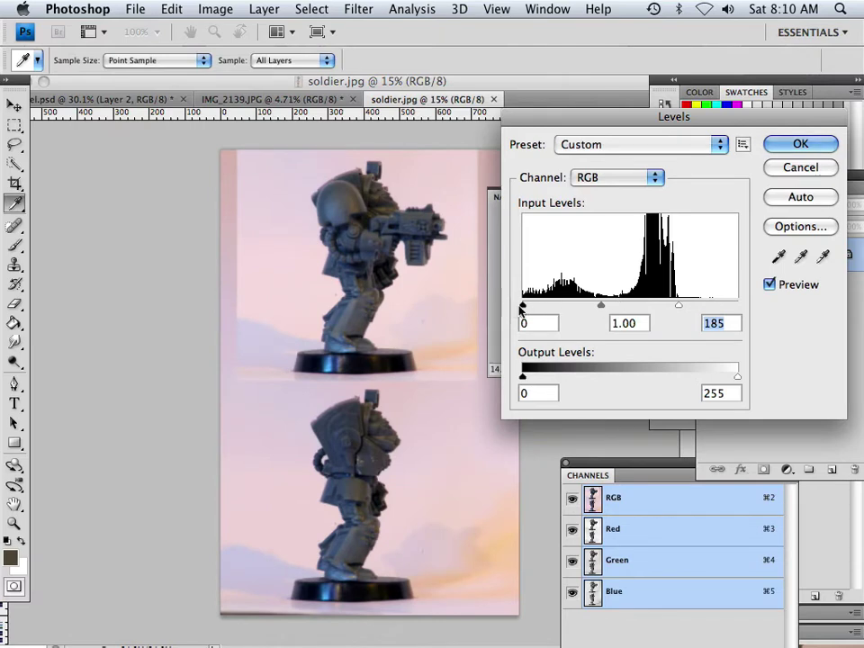
pyautogui.moveTo(524, 305)
pyautogui.mouseDown()
pyautogui.moveTo(538, 310)
pyautogui.moveTo(525, 306)
pyautogui.mouseUp()
pyautogui.moveTo(599, 307)
pyautogui.mouseDown()
pyautogui.moveTo(615, 307)
pyautogui.moveTo(593, 308)
pyautogui.mouseUp()
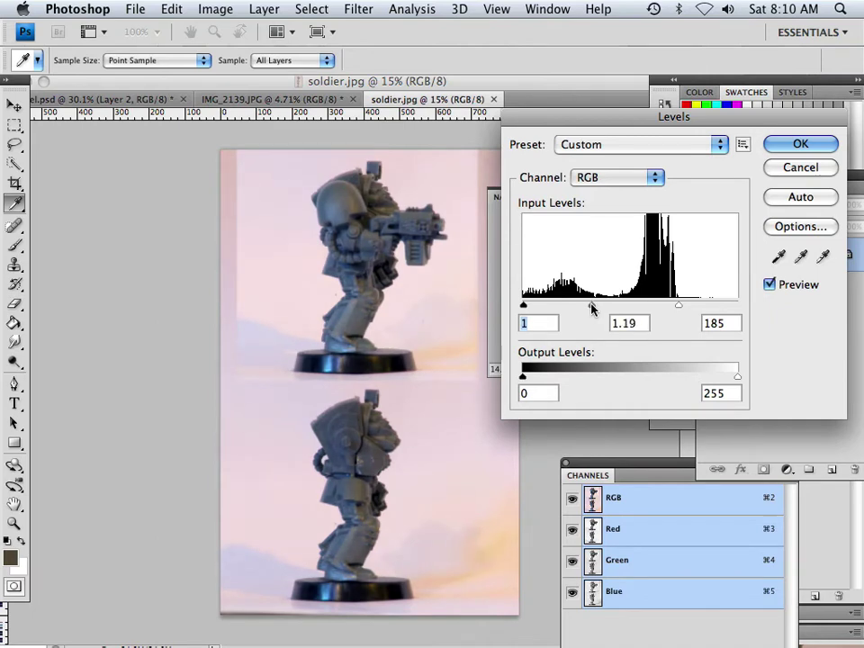
pyautogui.click(591, 309)
pyautogui.moveTo(675, 308); pyautogui.dragTo(672, 308)
pyautogui.moveTo(530, 309)
pyautogui.mouseDown()
pyautogui.moveTo(522, 308)
pyautogui.moveTo(563, 309)
pyautogui.moveTo(527, 309)
pyautogui.mouseUp()
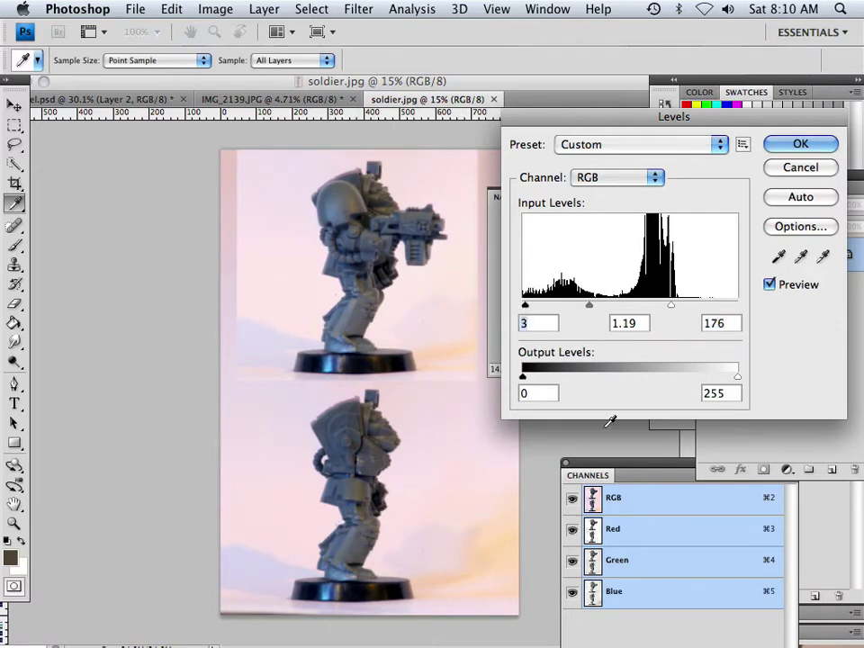
pyautogui.moveTo(673, 310); pyautogui.dragTo(666, 309)
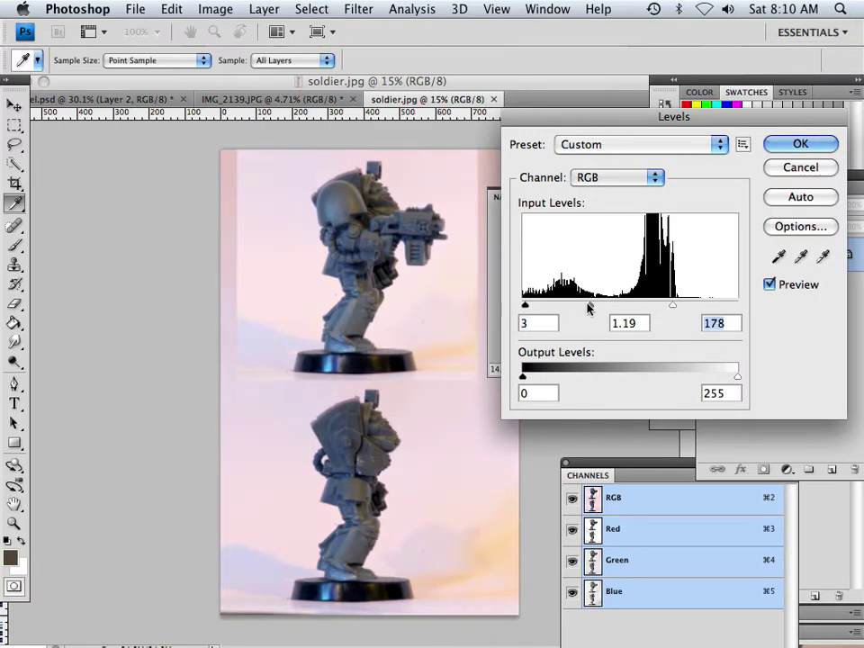
pyautogui.moveTo(589, 305)
pyautogui.mouseDown()
pyautogui.moveTo(602, 307)
pyautogui.moveTo(591, 308)
pyautogui.mouseUp()
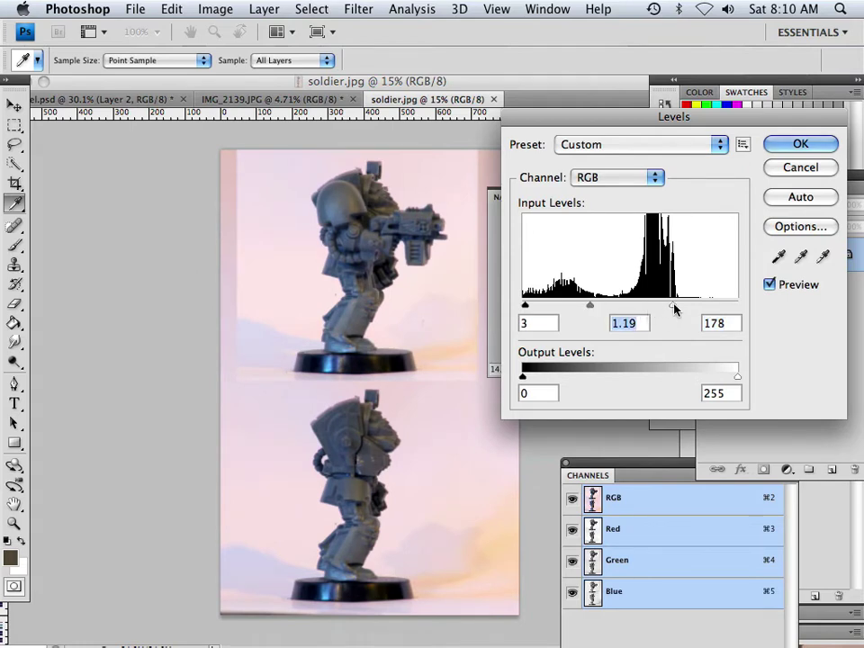
pyautogui.moveTo(675, 308); pyautogui.dragTo(677, 312)
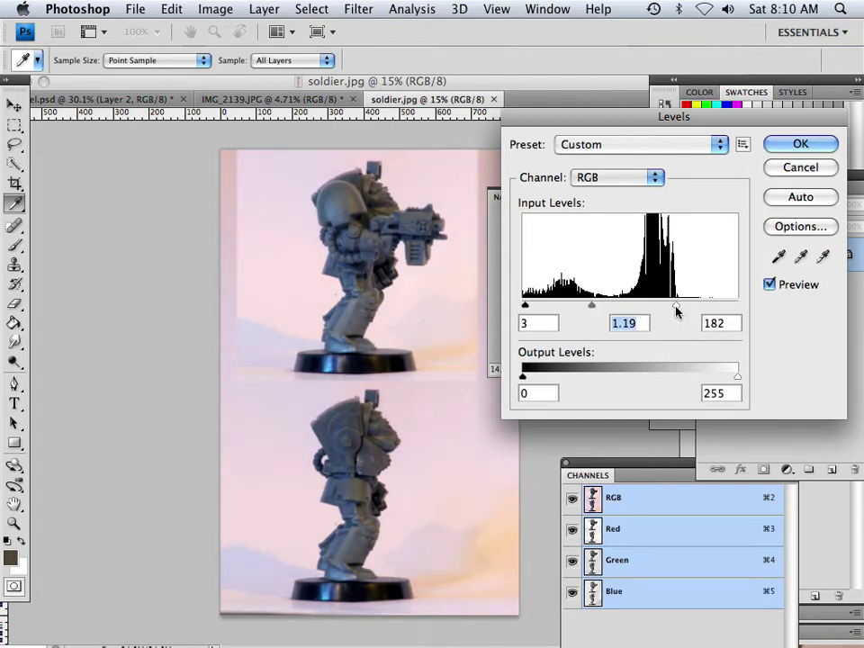
pyautogui.click(676, 311)
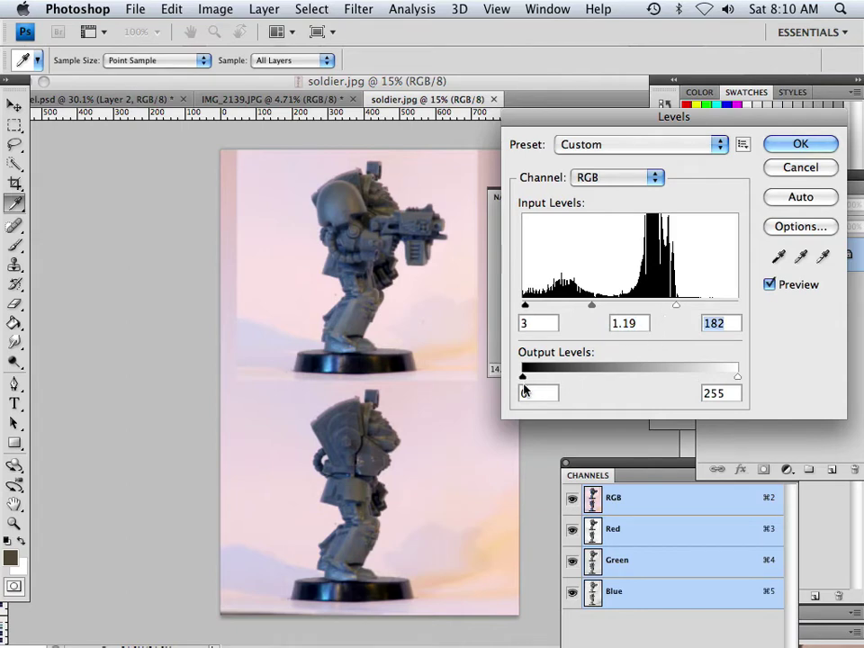
# - Apply the Levels correction and zoom in on the soldier's shoulder and gun
pyautogui.click(779, 144)
pyautogui.press('m')
pyautogui.moveTo(585, 370); pyautogui.dragTo(594, 371)
pyautogui.moveTo(578, 253); pyautogui.dragTo(585, 221)
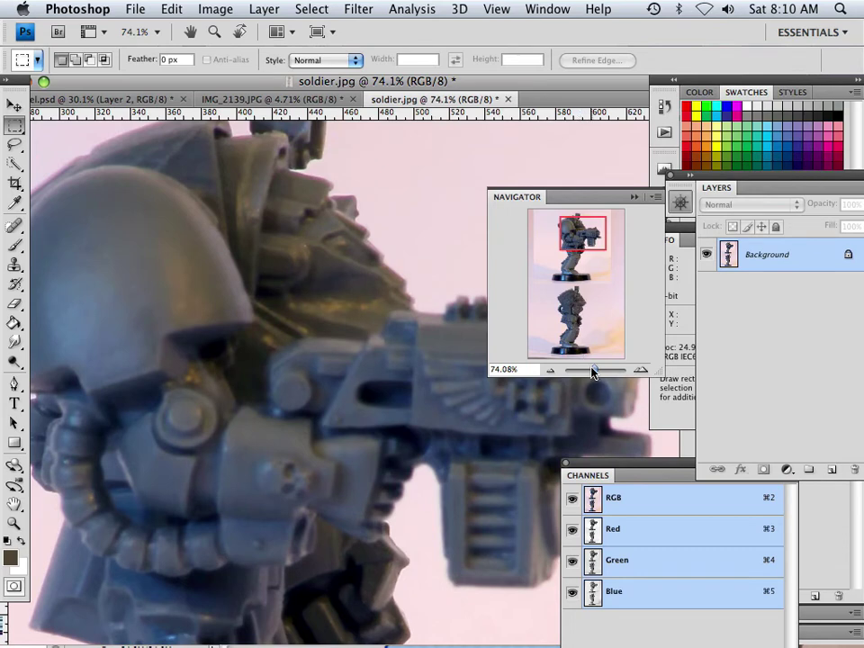
# - Zoom back out to show the whole soldier figure and open the Image menu
pyautogui.moveTo(594, 372); pyautogui.dragTo(589, 375)
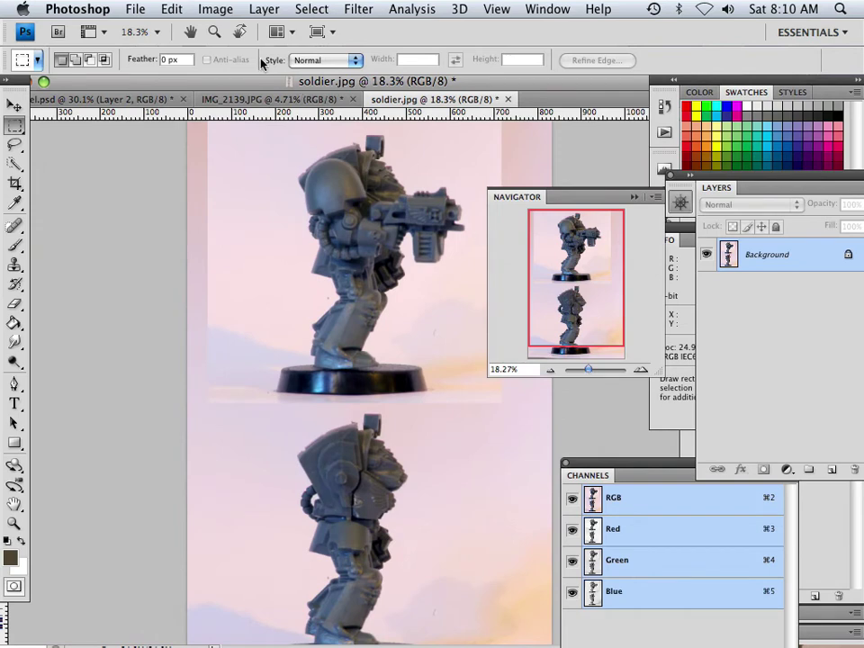
pyautogui.click(214, 10)
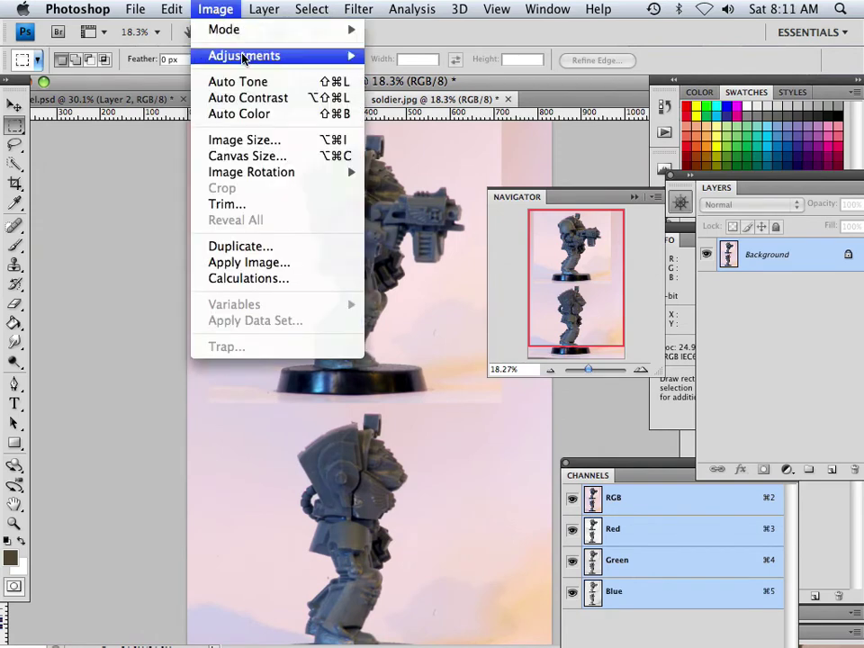
# - Apply an Exposure adjustment of +0.95 with offset -0.0061 and gamma 1.00
pyautogui.moveTo(243, 56)
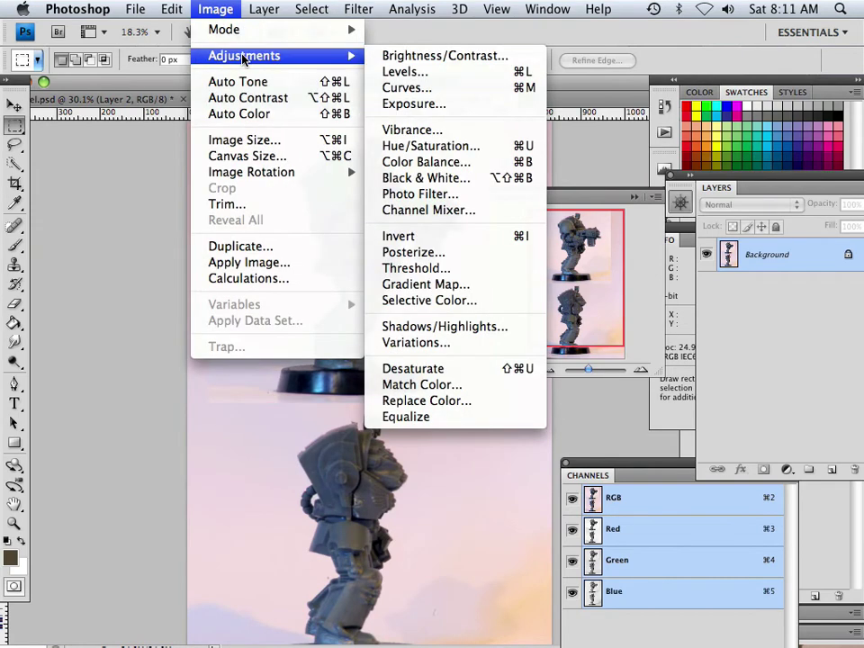
pyautogui.click(395, 104)
pyautogui.moveTo(405, 173); pyautogui.dragTo(650, 165)
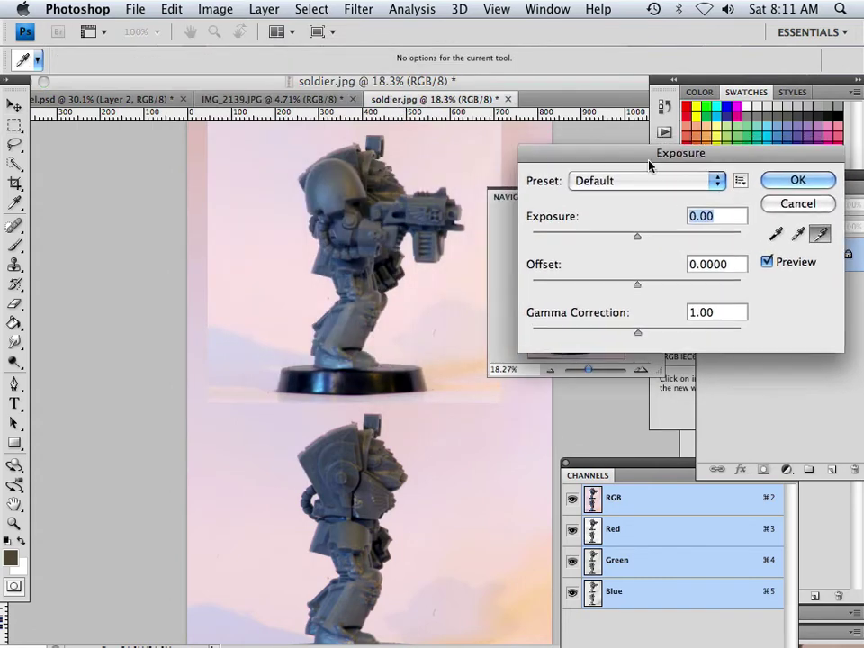
pyautogui.moveTo(637, 238); pyautogui.dragTo(644, 246)
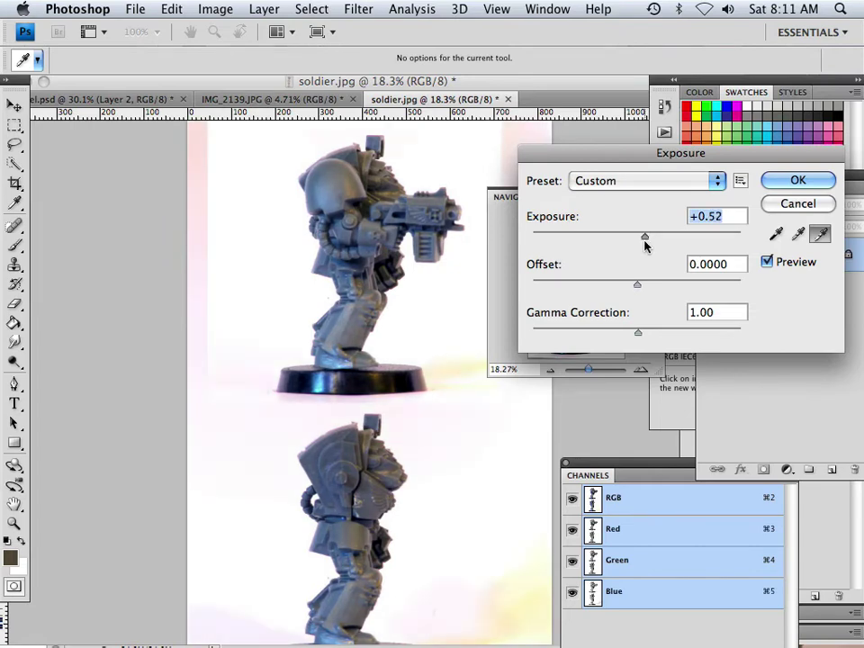
pyautogui.moveTo(637, 286)
pyautogui.mouseDown()
pyautogui.moveTo(644, 287)
pyautogui.moveTo(637, 286)
pyautogui.mouseUp()
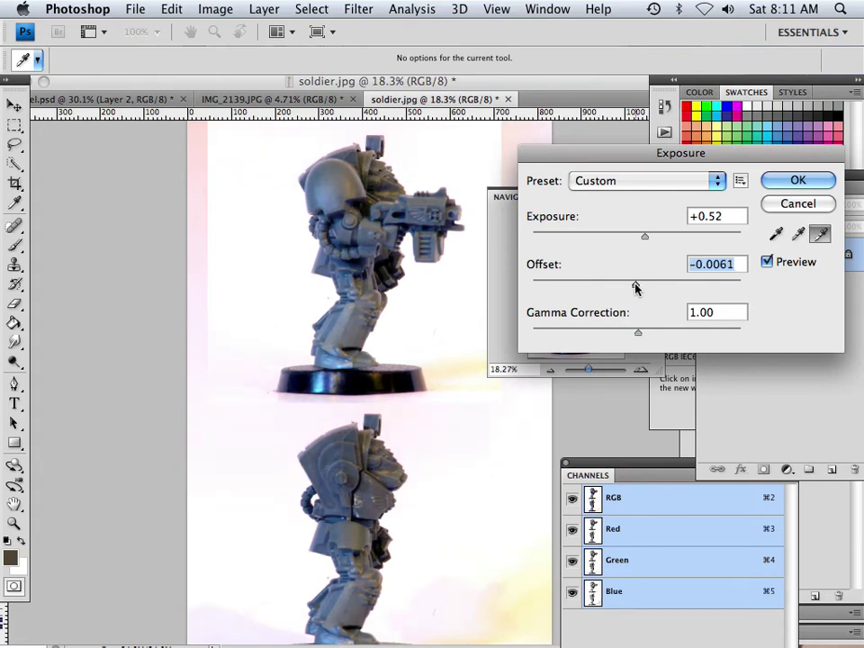
pyautogui.moveTo(645, 238); pyautogui.dragTo(654, 244)
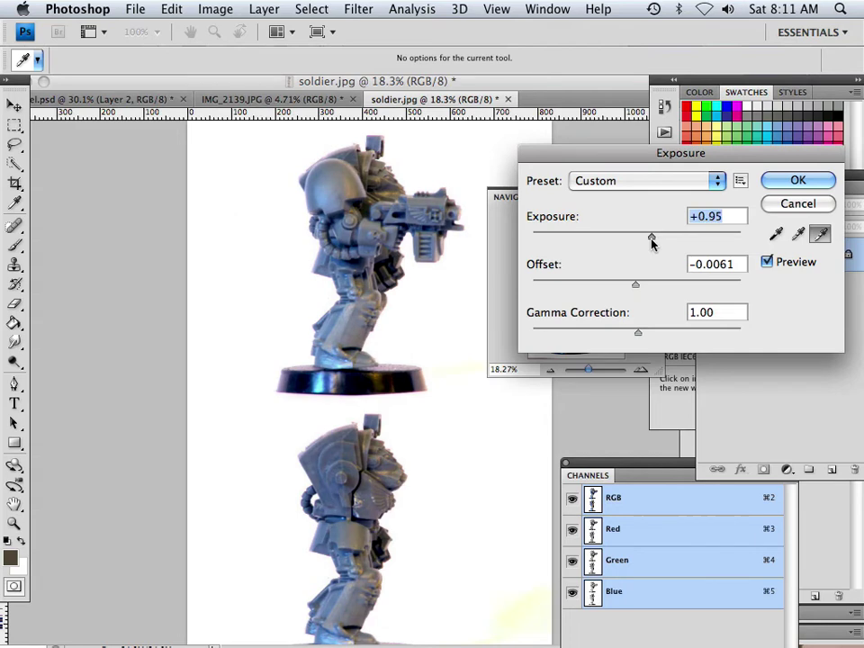
pyautogui.click(772, 180)
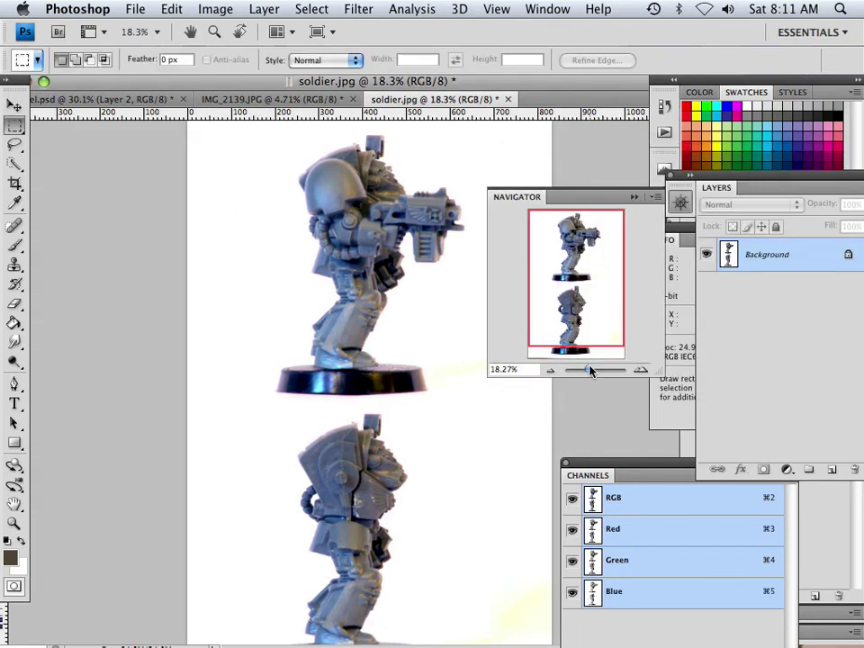
# - Zoom out with the Navigator until both soldier views fit the window
pyautogui.moveTo(590, 374); pyautogui.dragTo(584, 373)
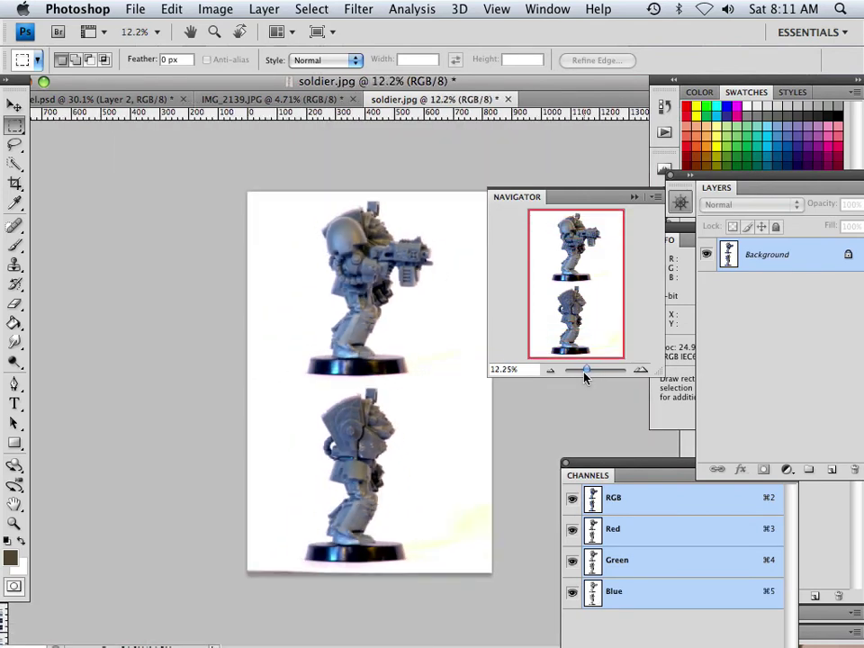
# - Add an empty Layer 1, convert the Background into Layer 0, and move Layer 0 above Layer 1
pyautogui.click(832, 477)
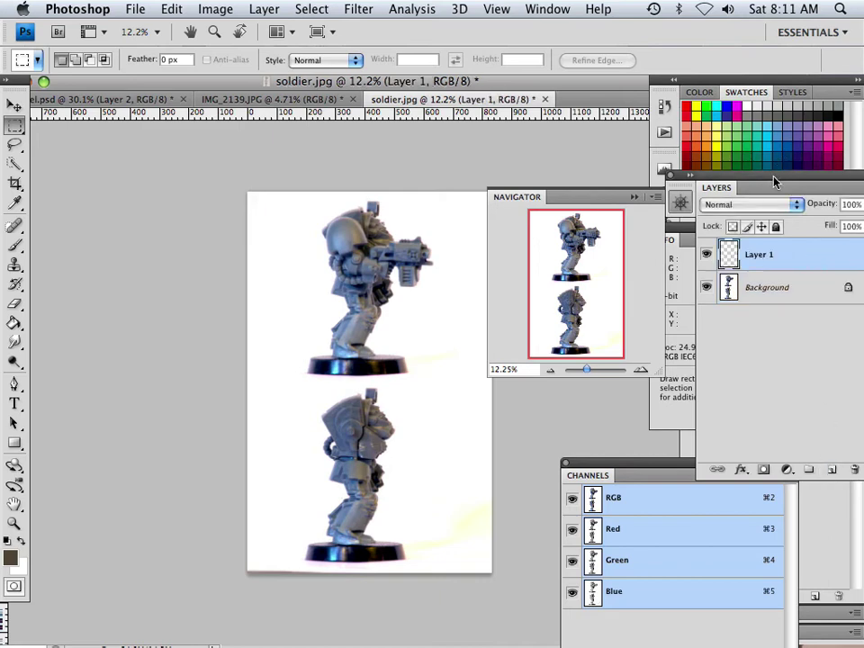
pyautogui.moveTo(774, 182); pyautogui.dragTo(659, 158)
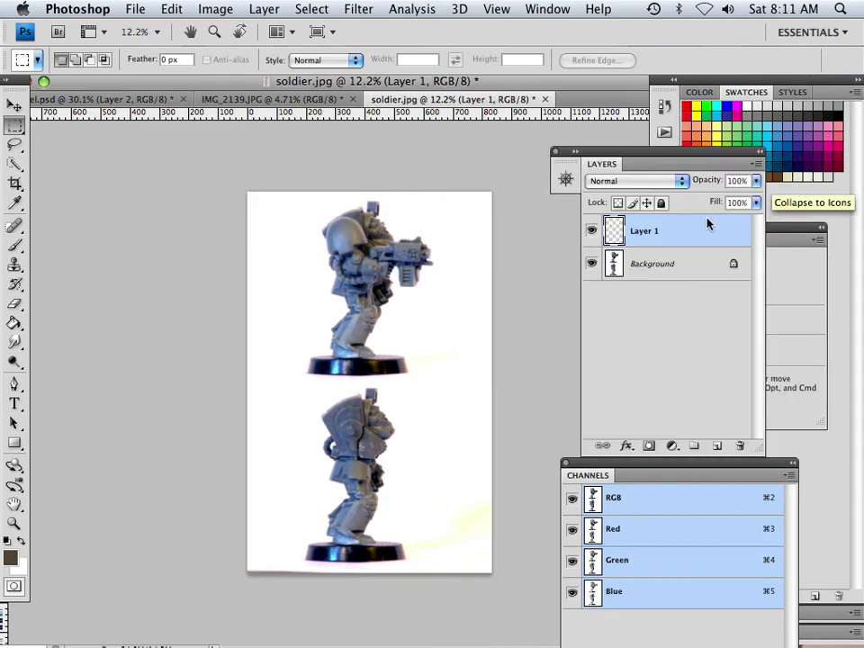
pyautogui.doubleClick(727, 273)
pyautogui.click(584, 214)
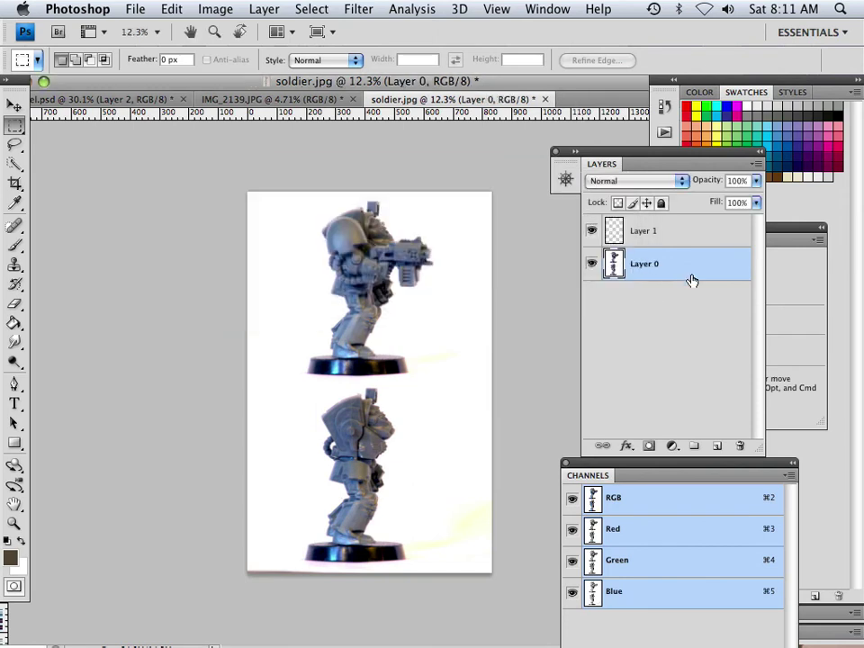
pyautogui.moveTo(680, 272); pyautogui.dragTo(681, 224)
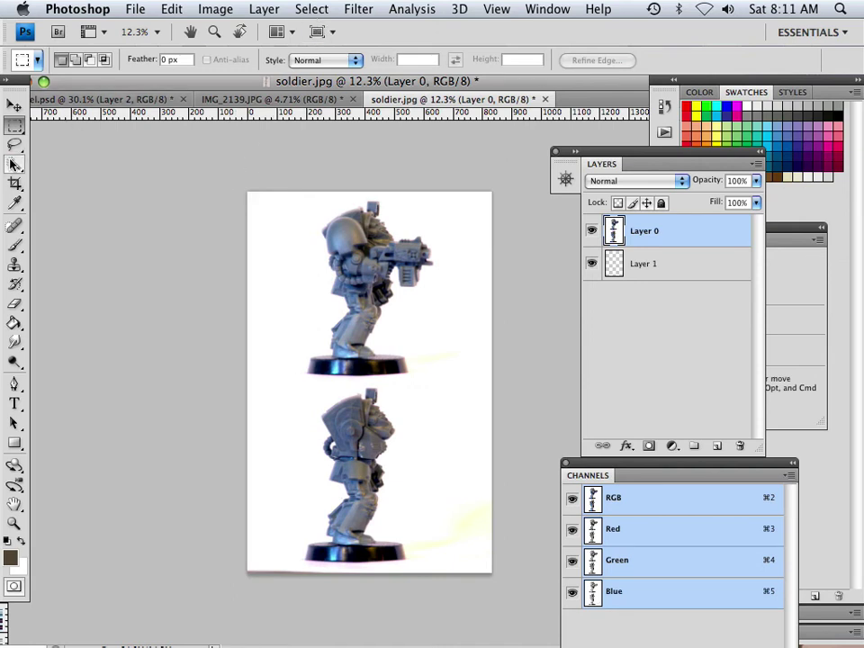
pyautogui.moveTo(16, 165); pyautogui.dragTo(57, 179)
# - Select the white backdrop and faint yellow patch with the Magic Wand, delete them, then deselect
pyautogui.click(291, 310)
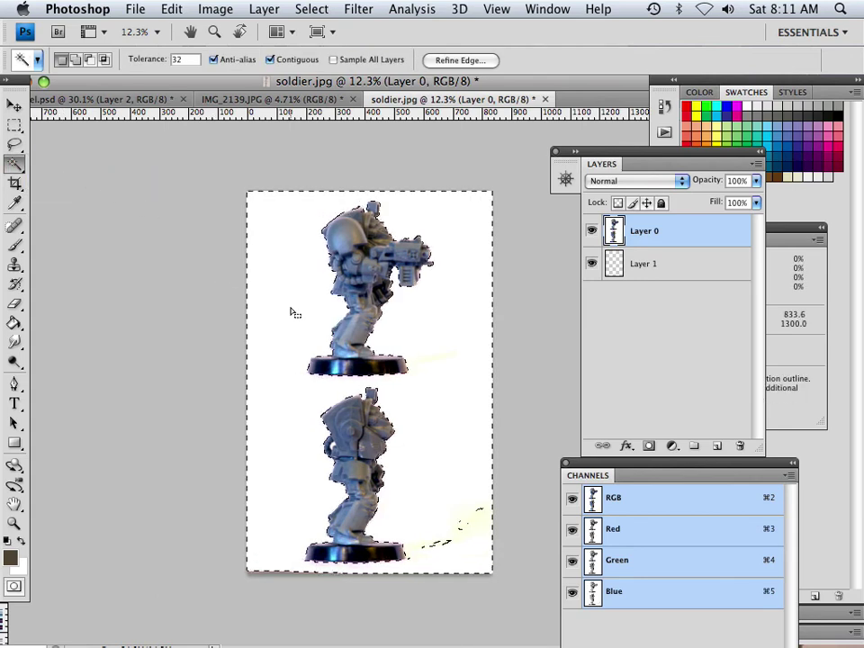
pyautogui.keyDown('shift'); pyautogui.click(461, 520); pyautogui.keyUp('shift')
pyautogui.press('Delete')
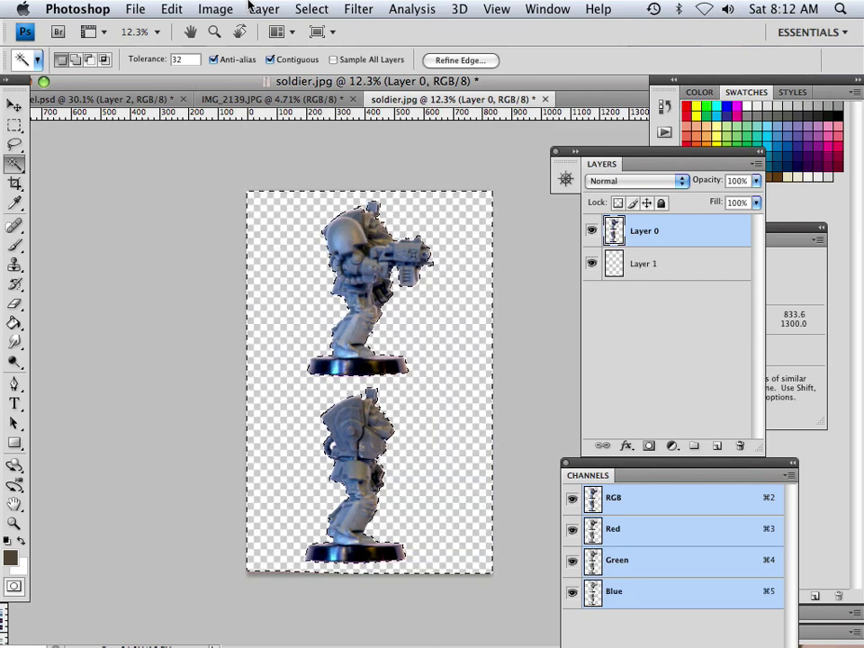
pyautogui.click(326, 9)
pyautogui.click(319, 42)
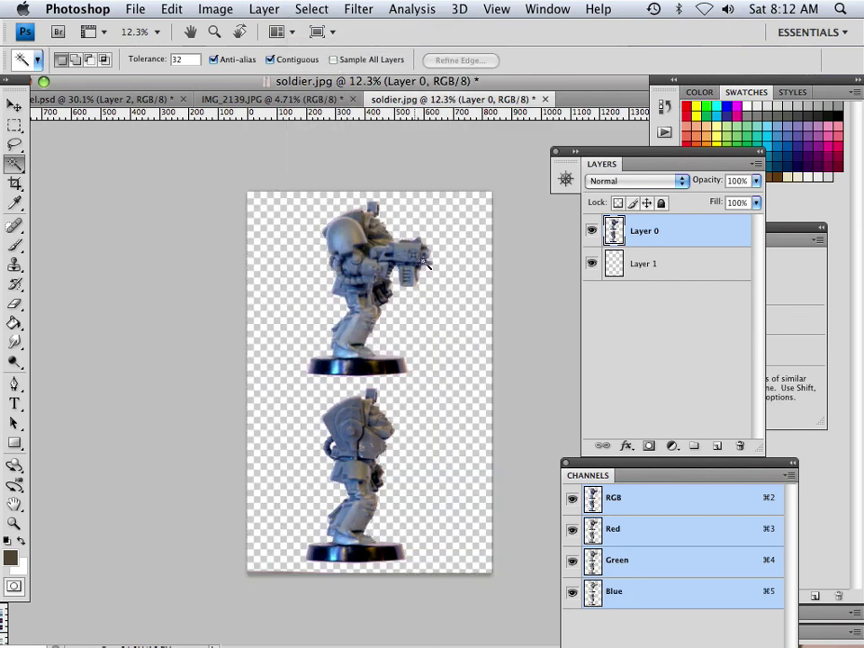
pyautogui.click(443, 358)
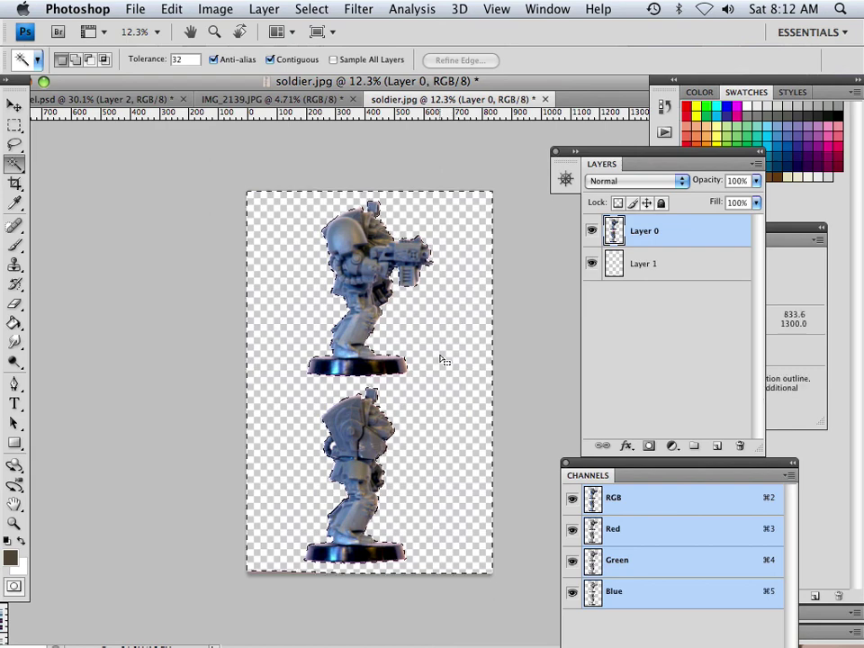
pyautogui.click(423, 186)
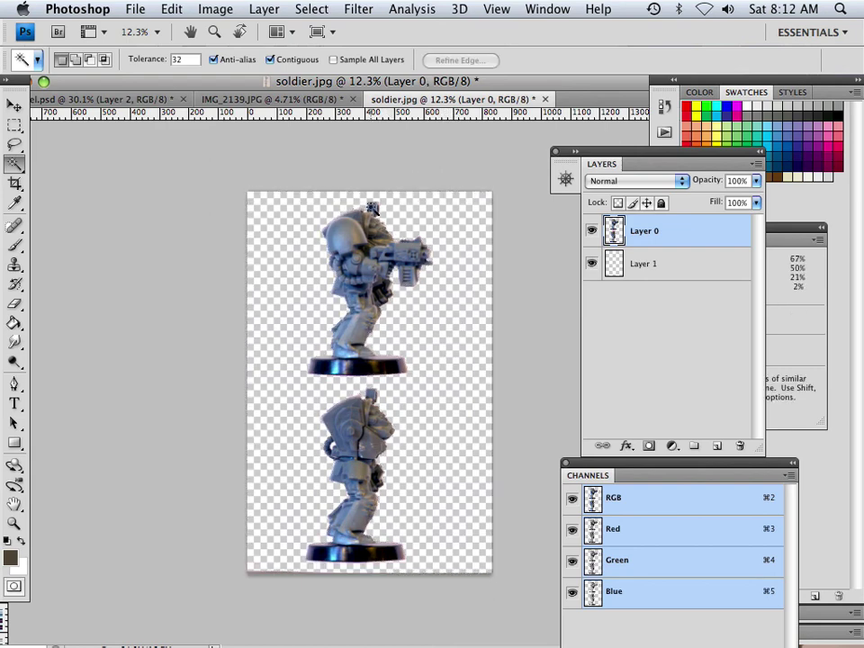